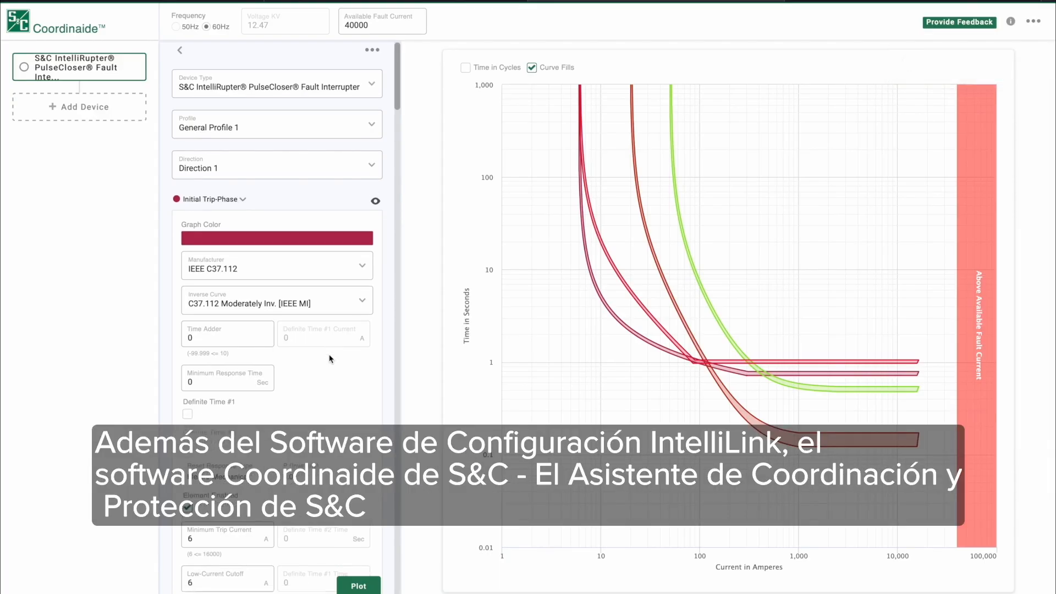
Step: Examine the IntelliRupter's General Profile 1 curve settings from Initial Trip through Sequence Coordination, and open the device's additional options
scroll(329, 359, down, 10)
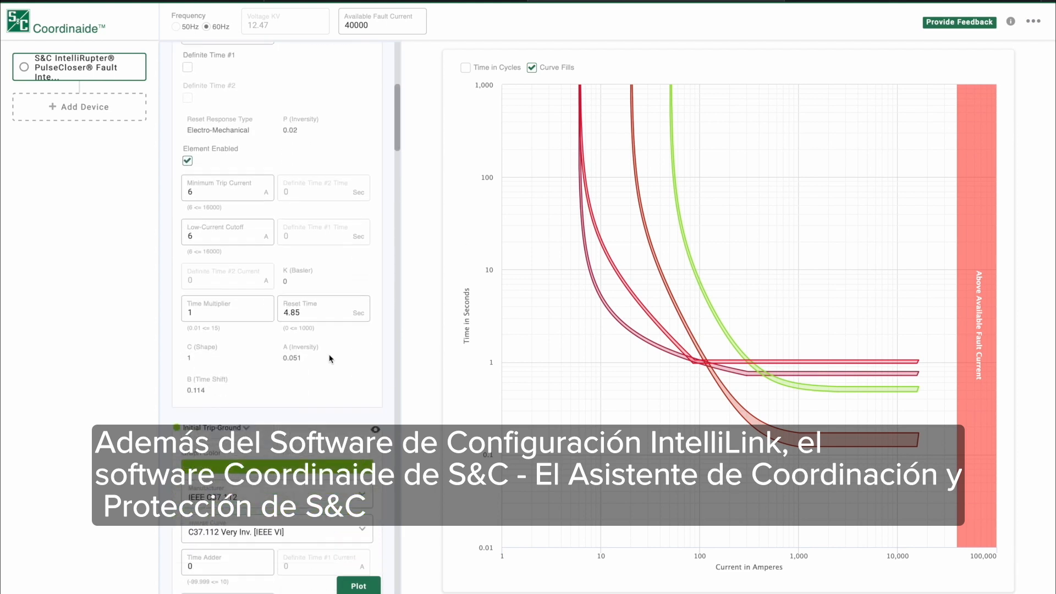
scroll(329, 358, down, 10)
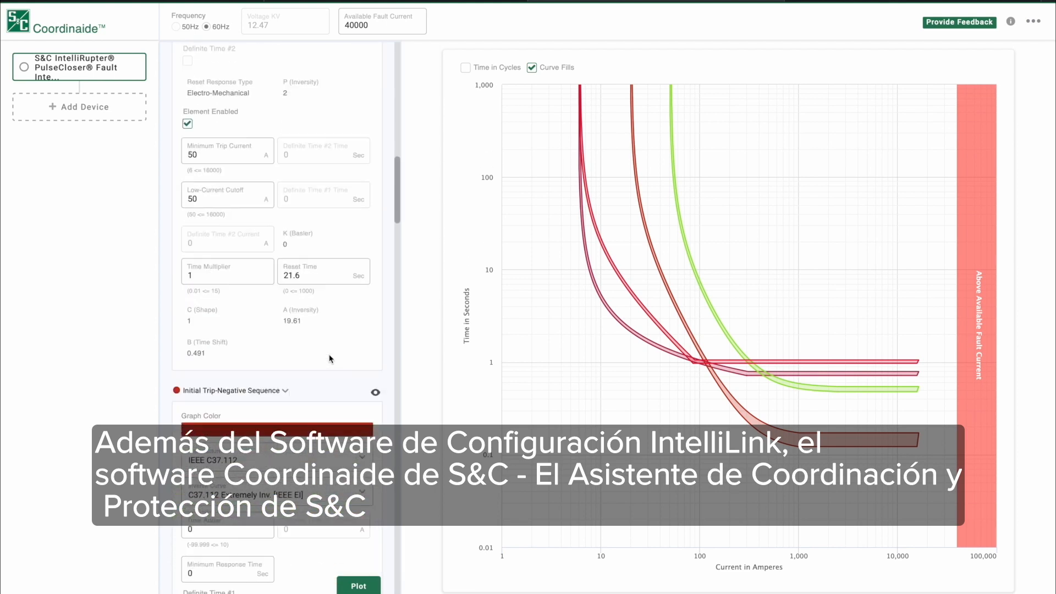
scroll(329, 359, down, 10)
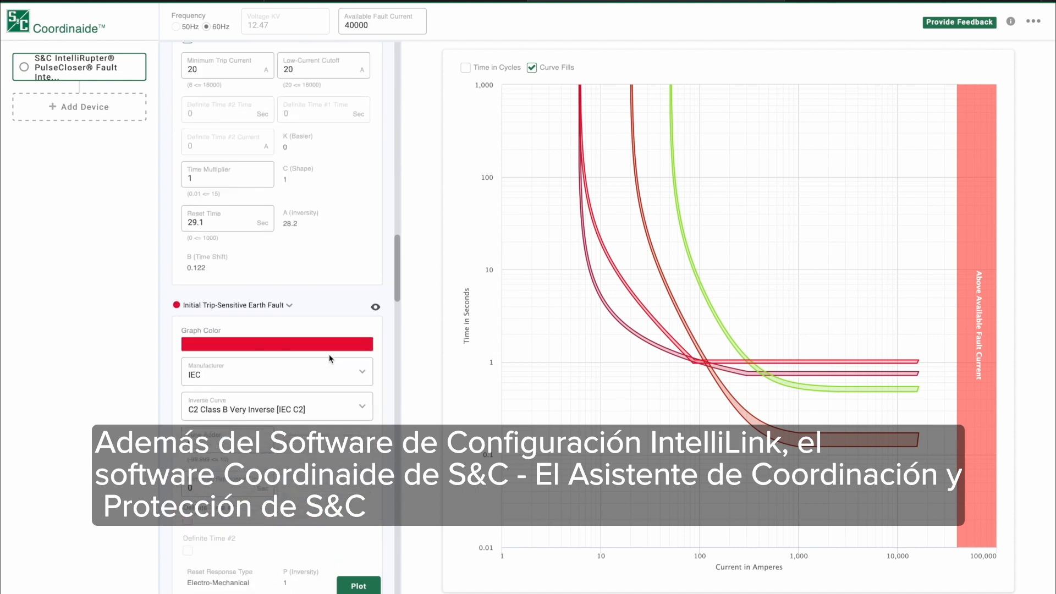
scroll(329, 359, down, 10)
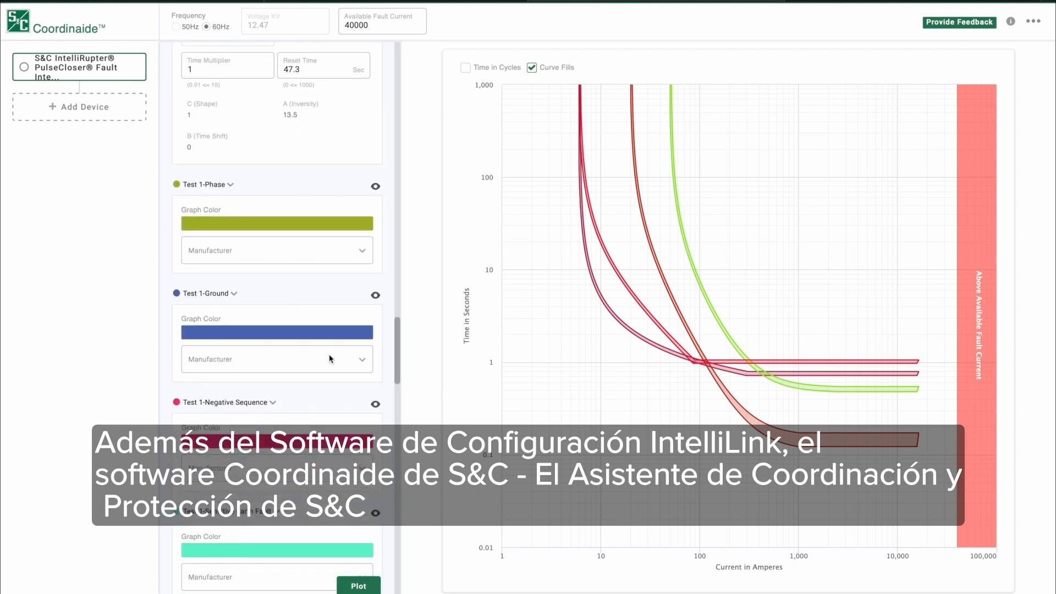
scroll(330, 359, down, 10)
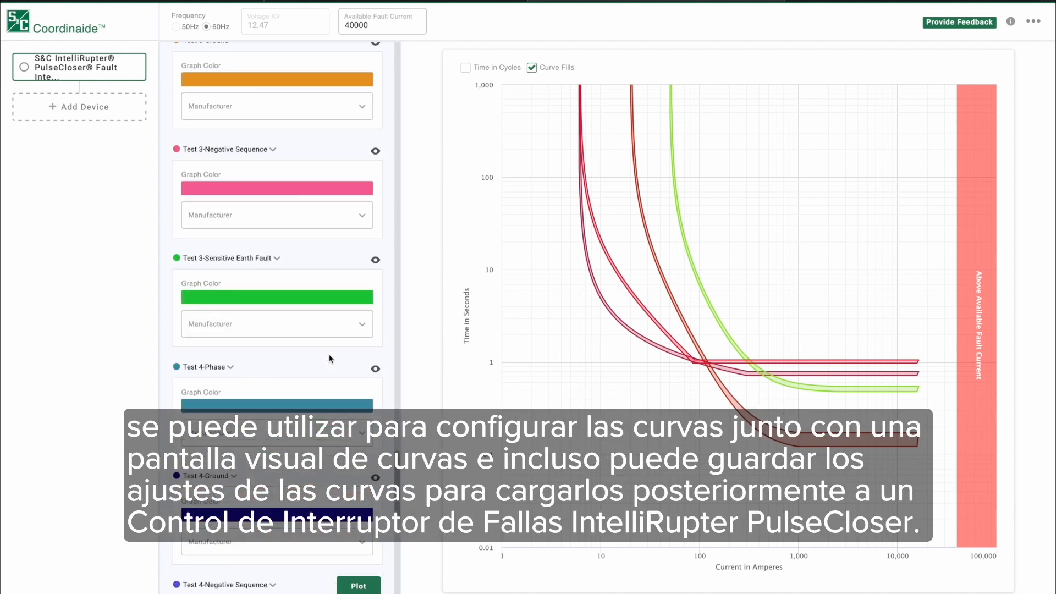
scroll(329, 359, down, 10)
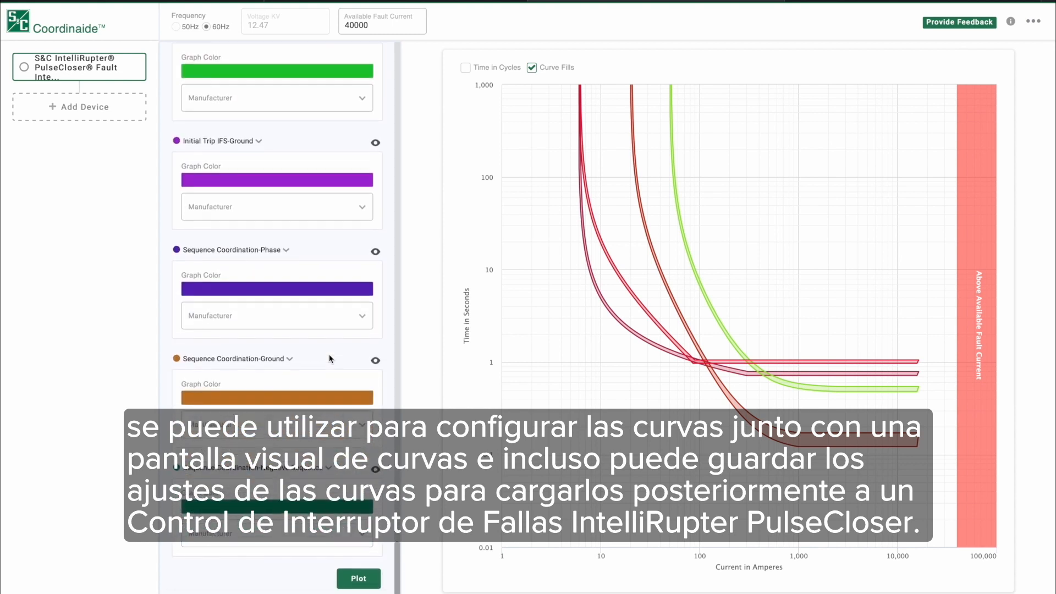
scroll(330, 358, up, 15)
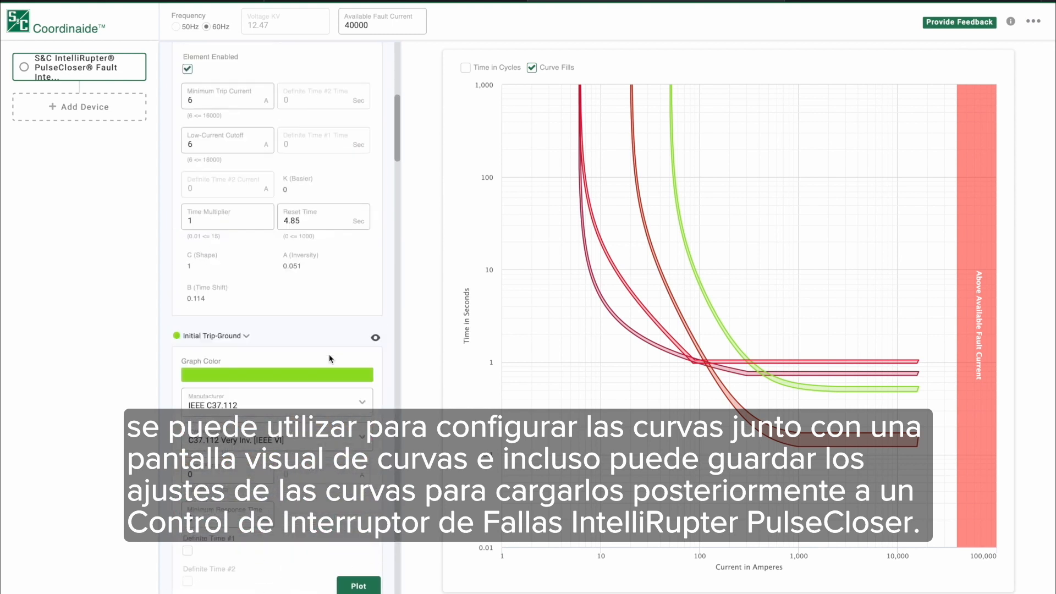
scroll(330, 359, up, 1)
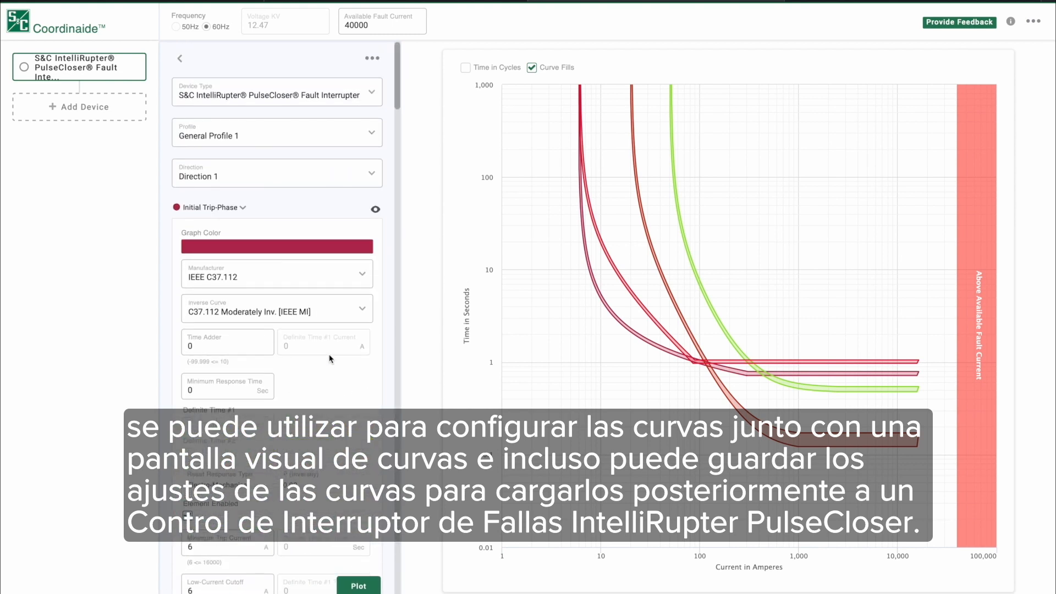
click(373, 59)
click(348, 101)
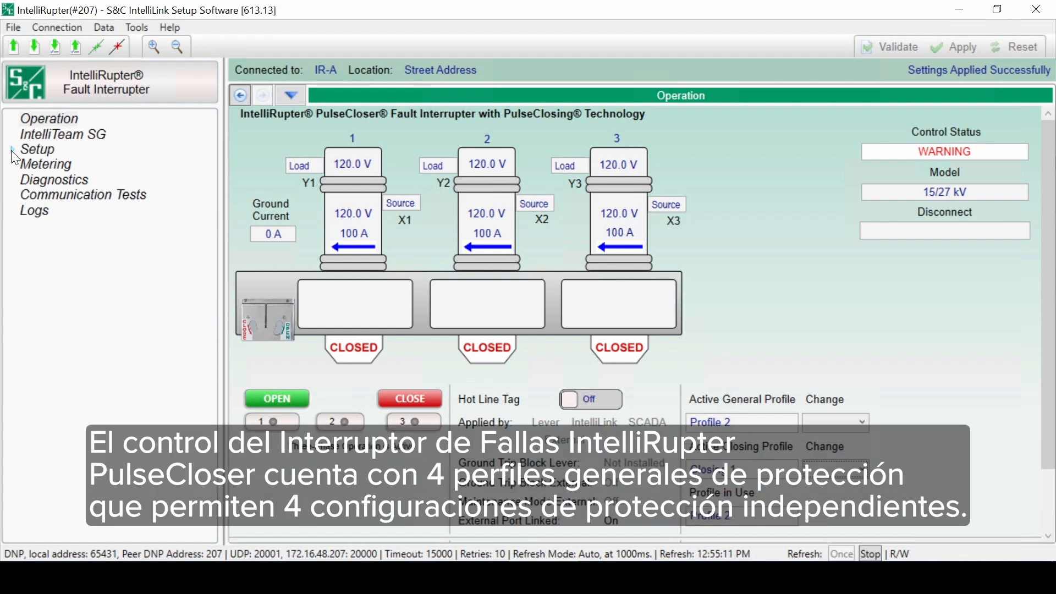
Step: In IntelliLink Setup Software, open the General Profile 1 protection settings
click(11, 149)
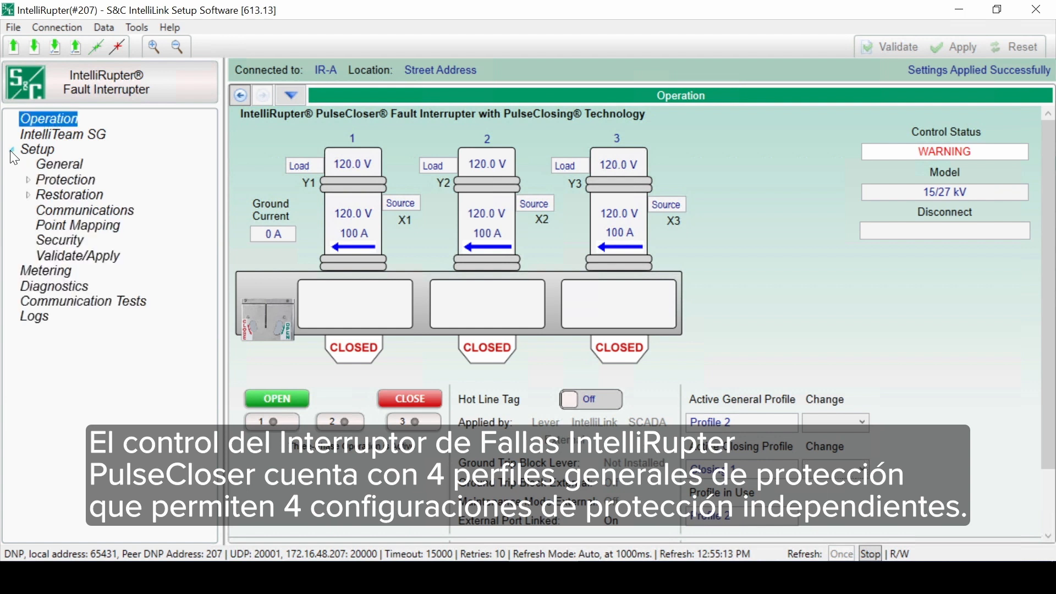
click(27, 179)
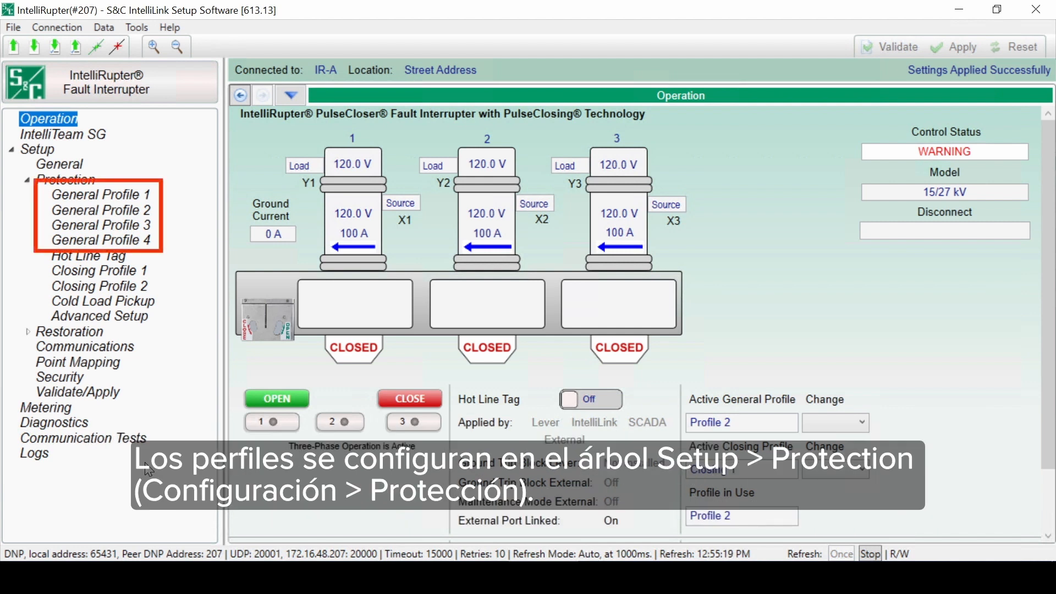
click(128, 193)
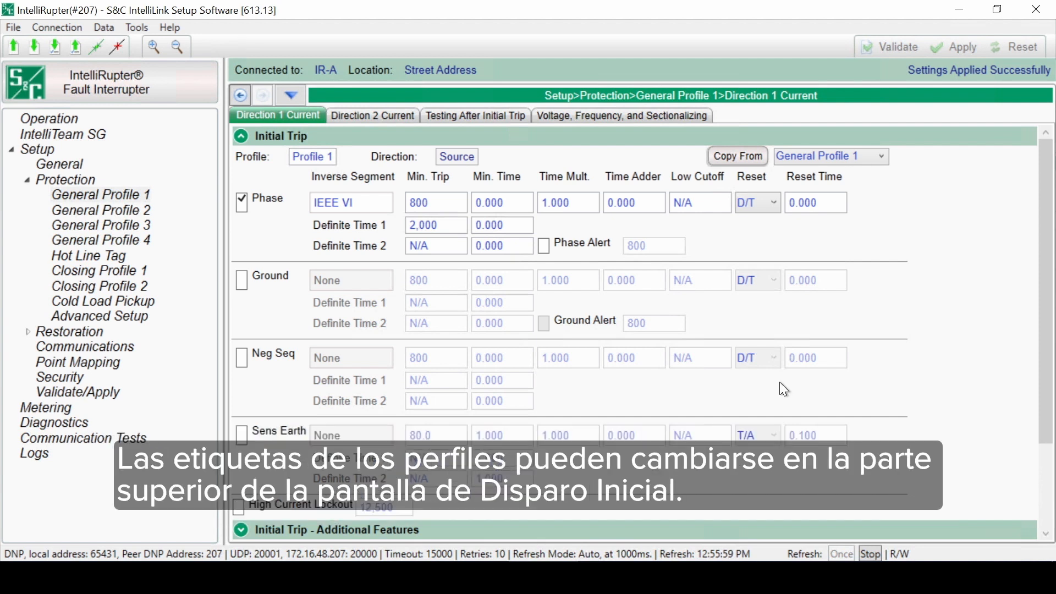
Step: Rename the General Profile 1 label to "Test 1" and apply the change
mouse_move(334, 157)
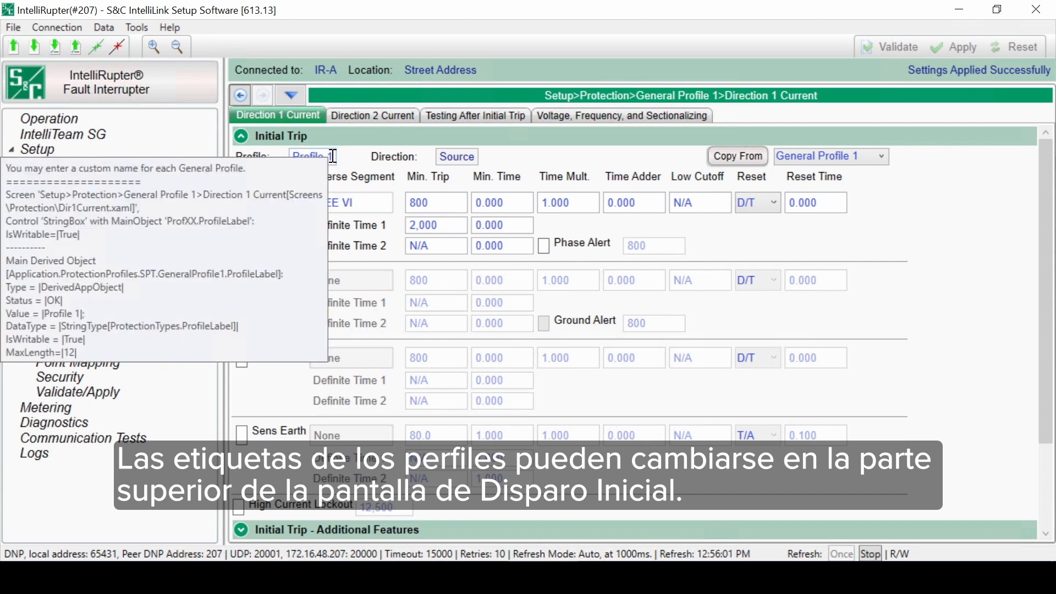
drag(334, 157, 277, 160)
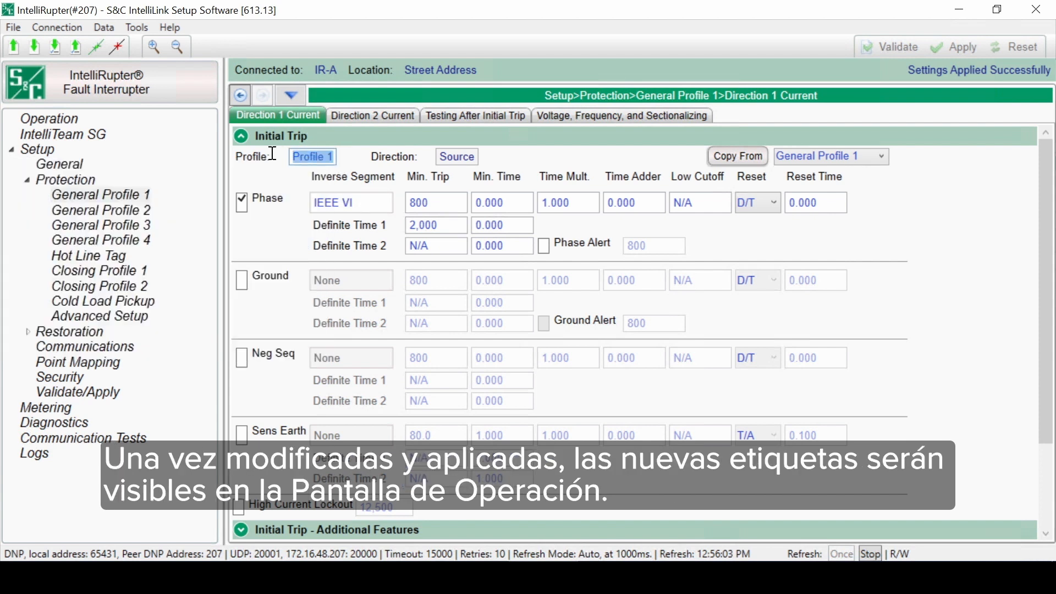
text(Tes)
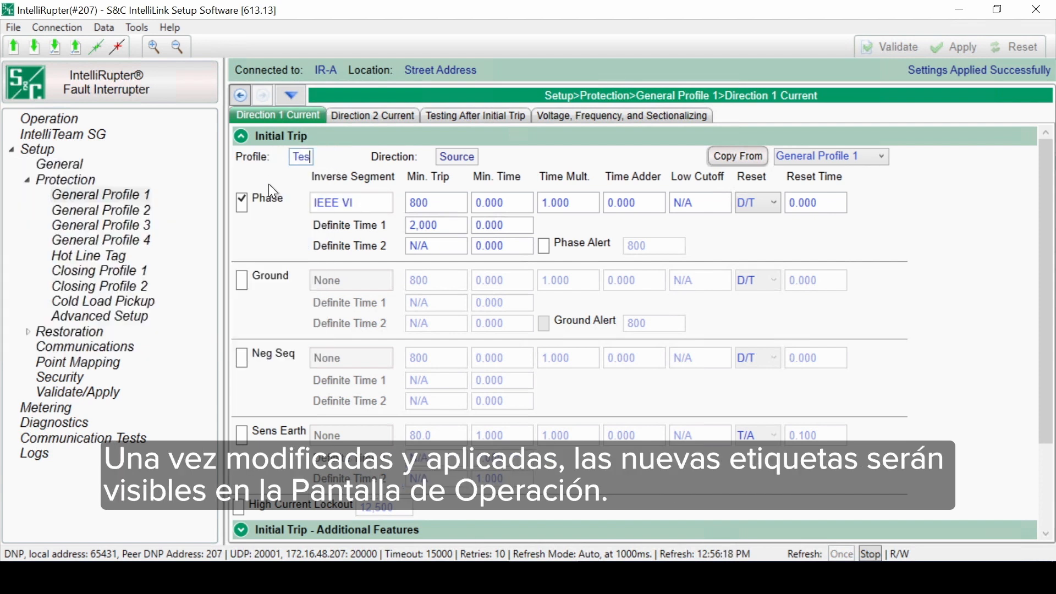
text(t 1)
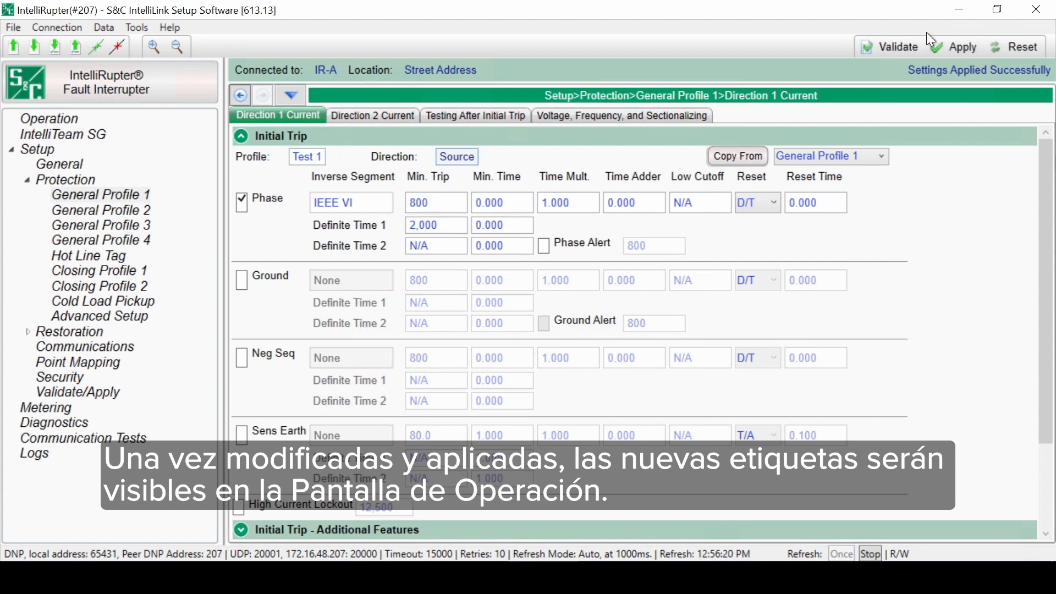
click(948, 48)
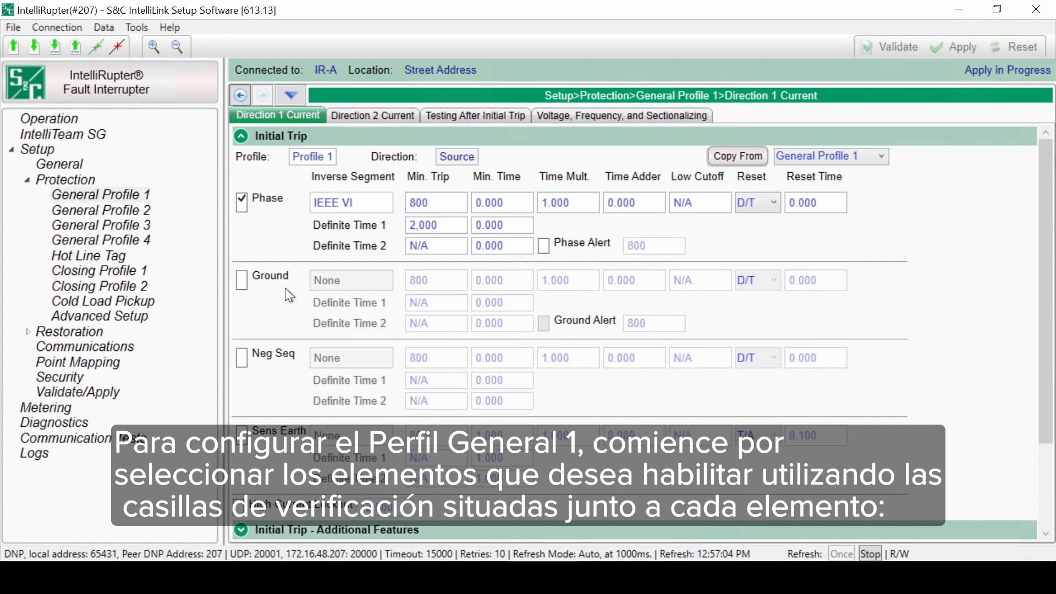
Step: Enable the Ground, Neg Seq, Sens Earth and High Current Lockout elements for Direction 1's initial trip
click(242, 280)
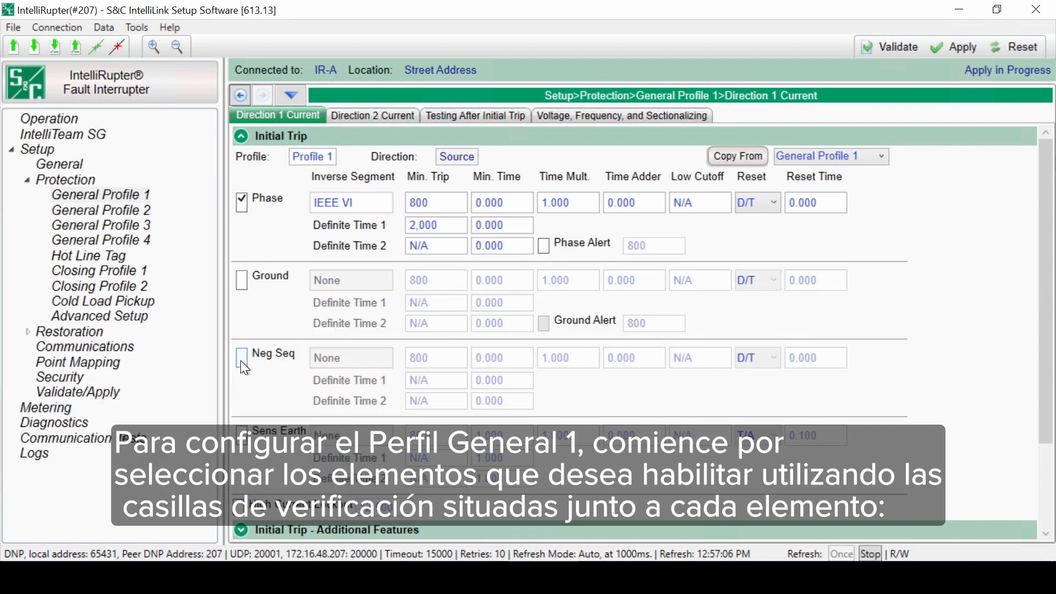
click(242, 360)
click(241, 280)
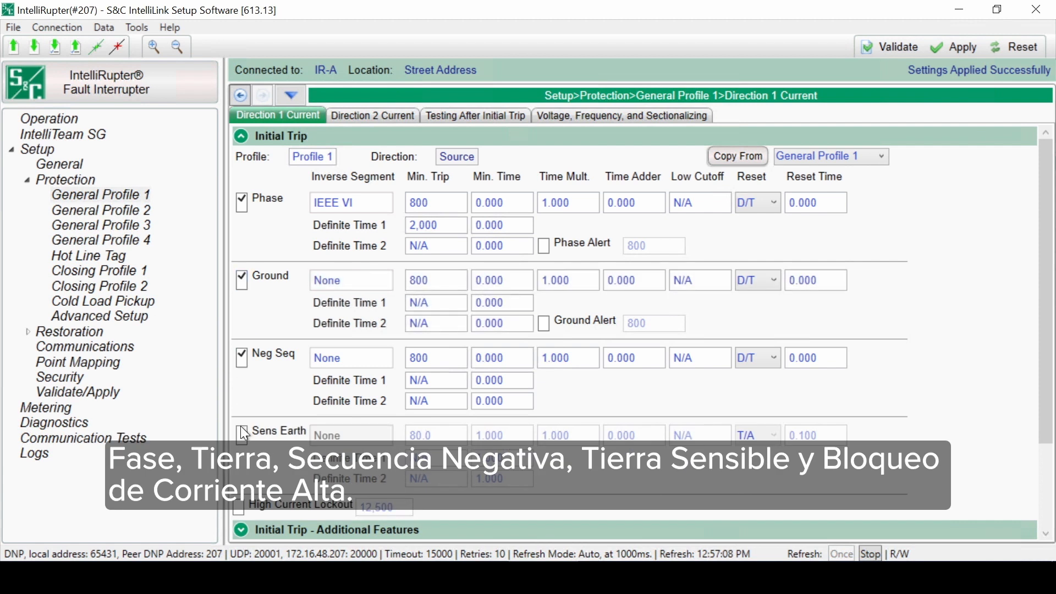
click(240, 436)
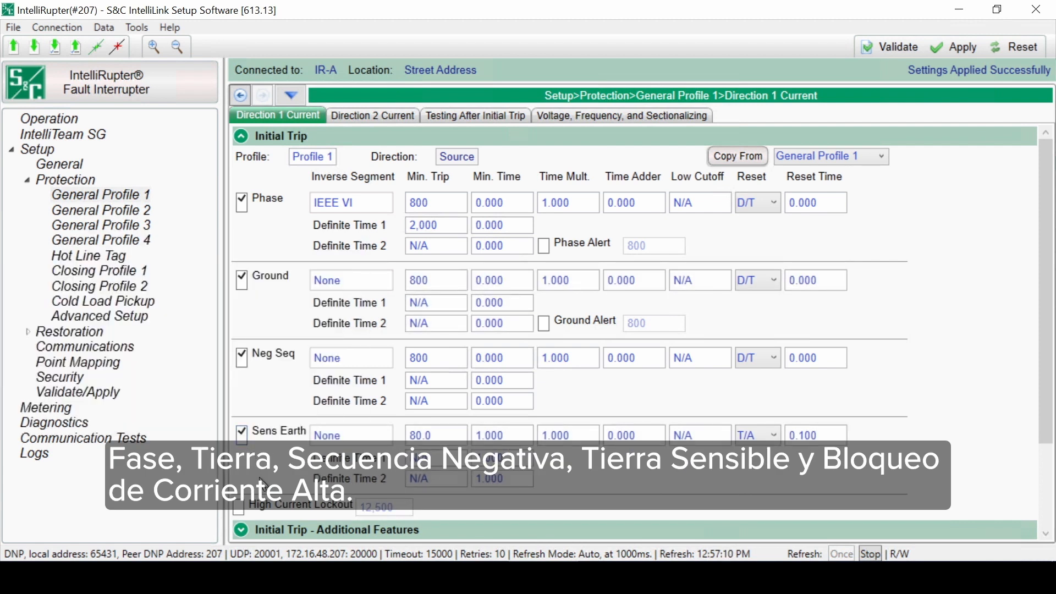
click(239, 511)
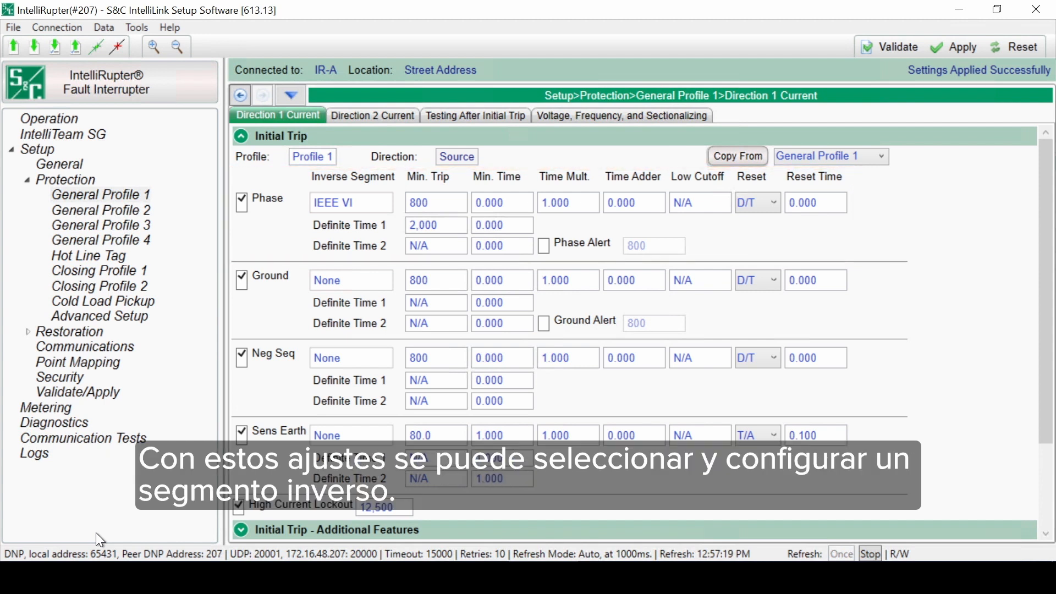
Step: Load 3_IEEE Extremely Inverse.xdat from Curve Library 2.4's base TCC curves, IEEE Std C37.112 Relays, as the Phase inverse segment
click(374, 201)
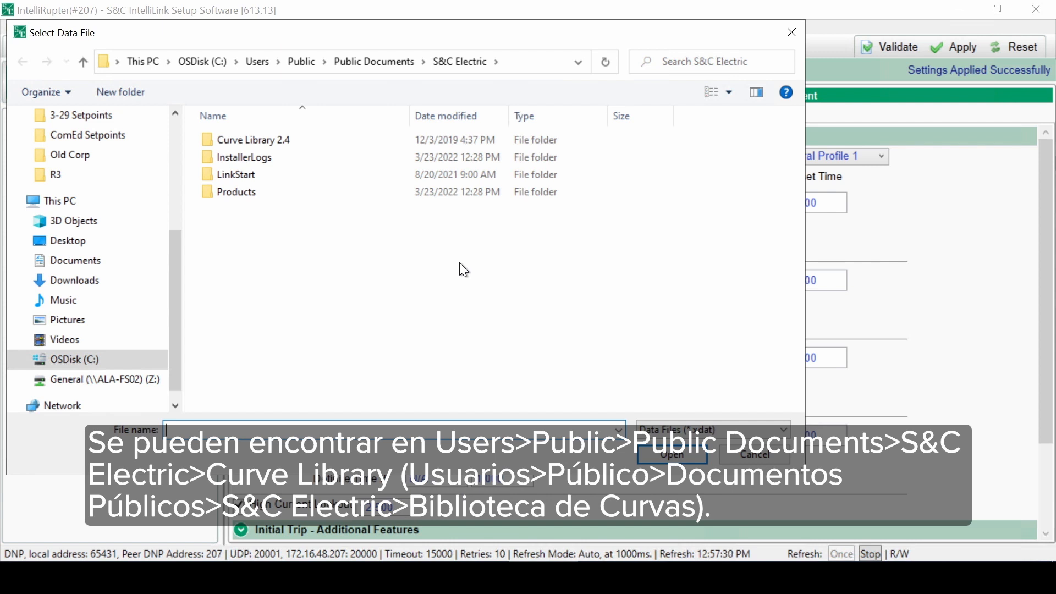
double_click(269, 139)
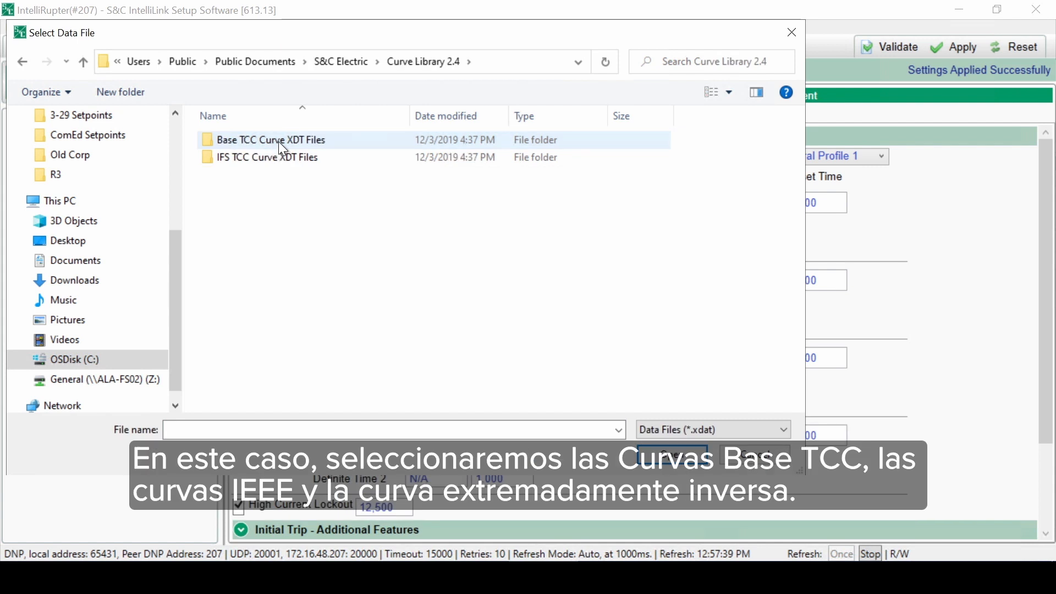
double_click(275, 140)
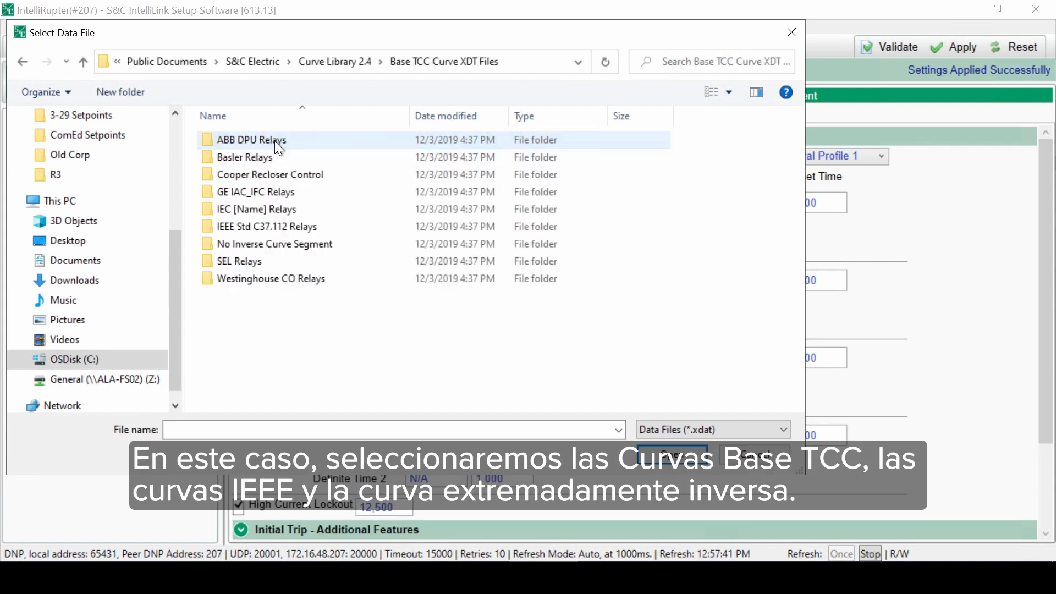
double_click(295, 225)
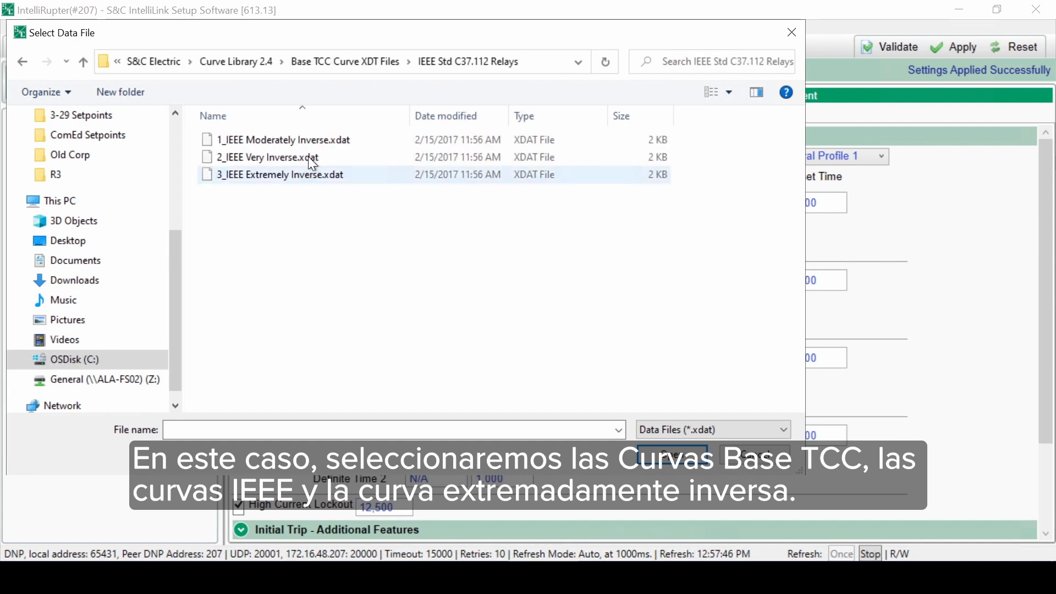
double_click(306, 176)
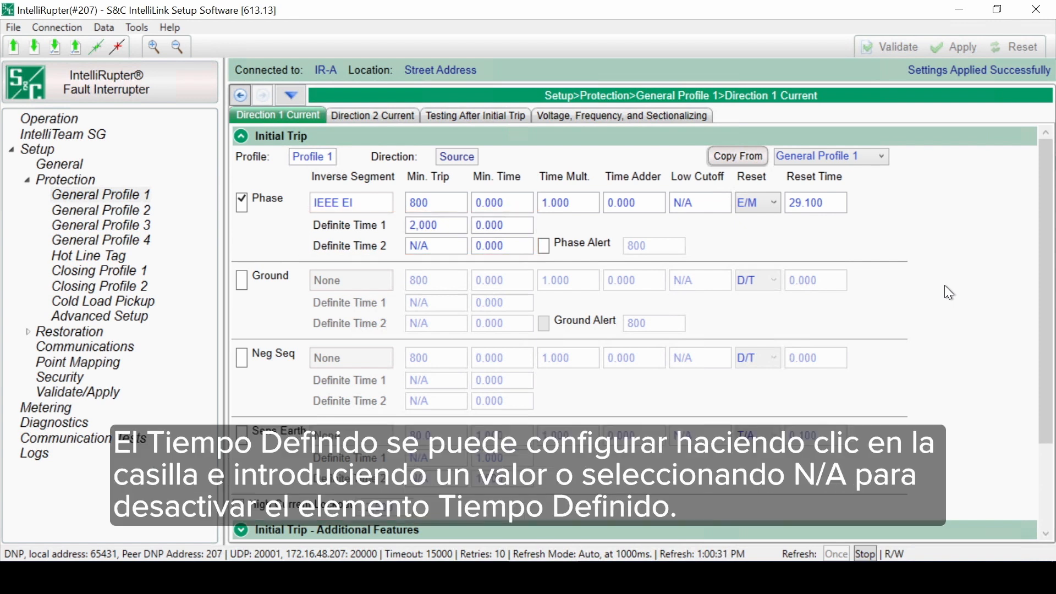
Step: Set the Phase element's Definite Time 1 minimum trip to N/A and enable the Ground element
click(447, 223)
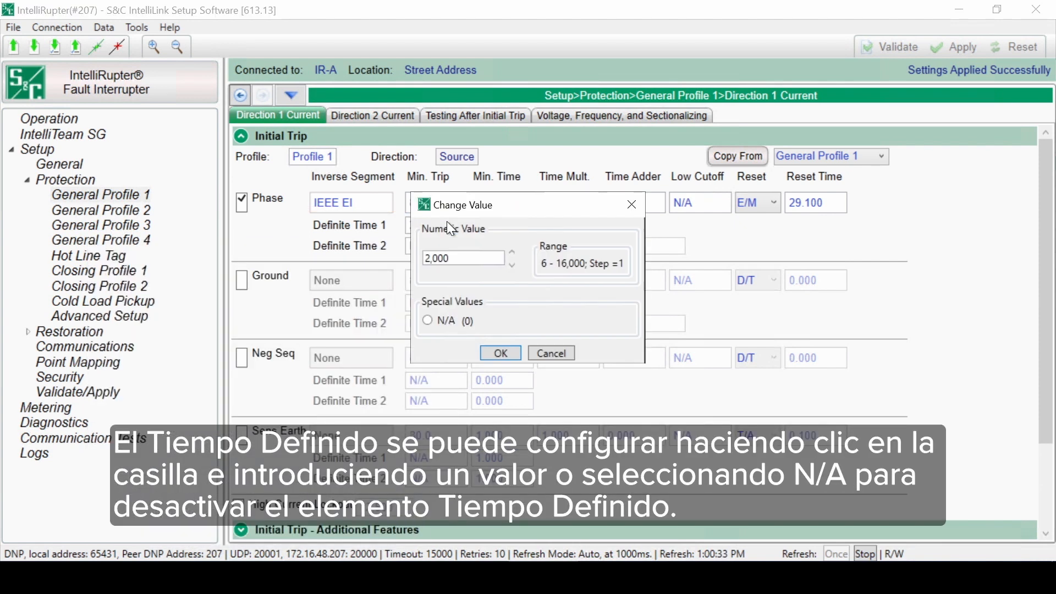
click(426, 321)
click(500, 352)
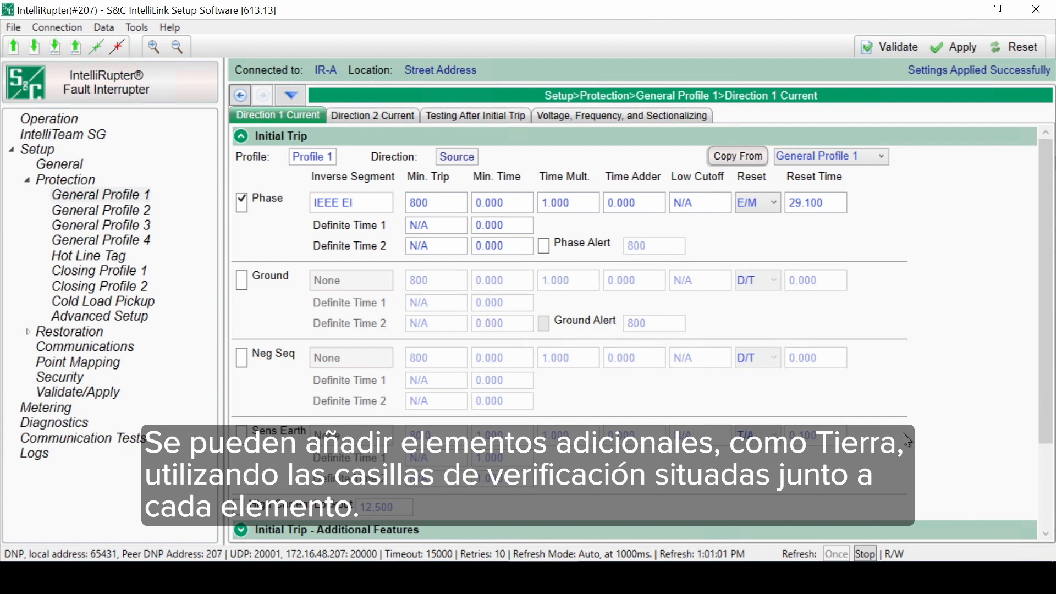
click(240, 279)
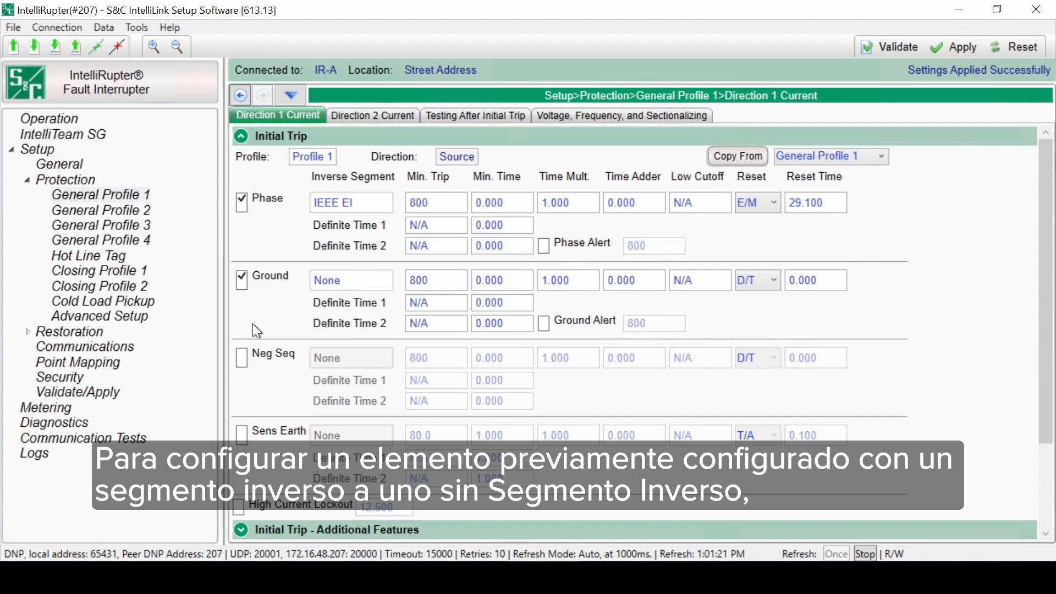
Step: Replace the Phase inverse segment with None.xdat from the base TCC curves' No Inverse Curve Segment folder
click(364, 202)
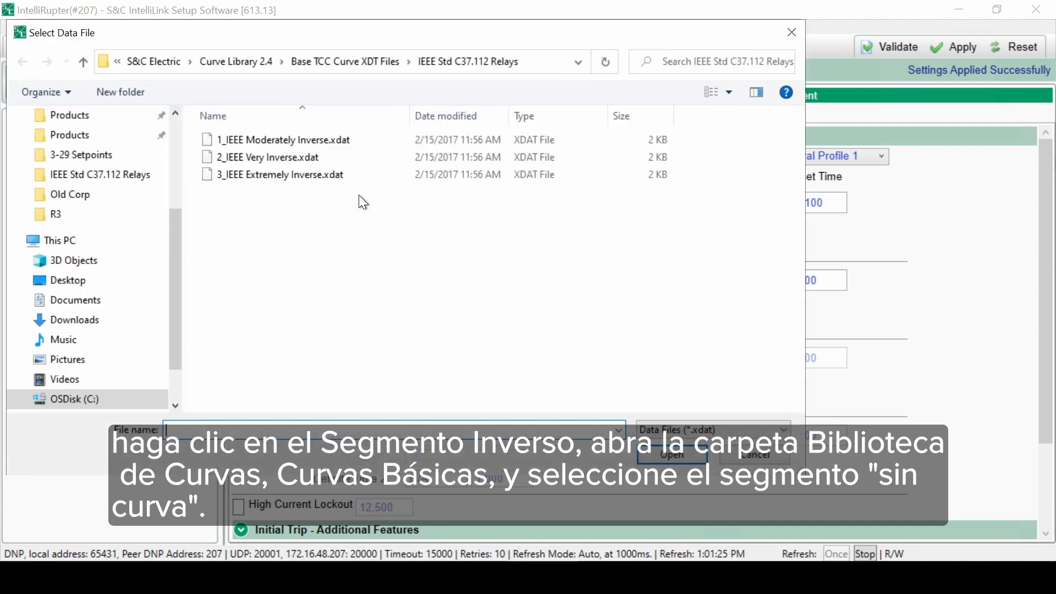
click(258, 64)
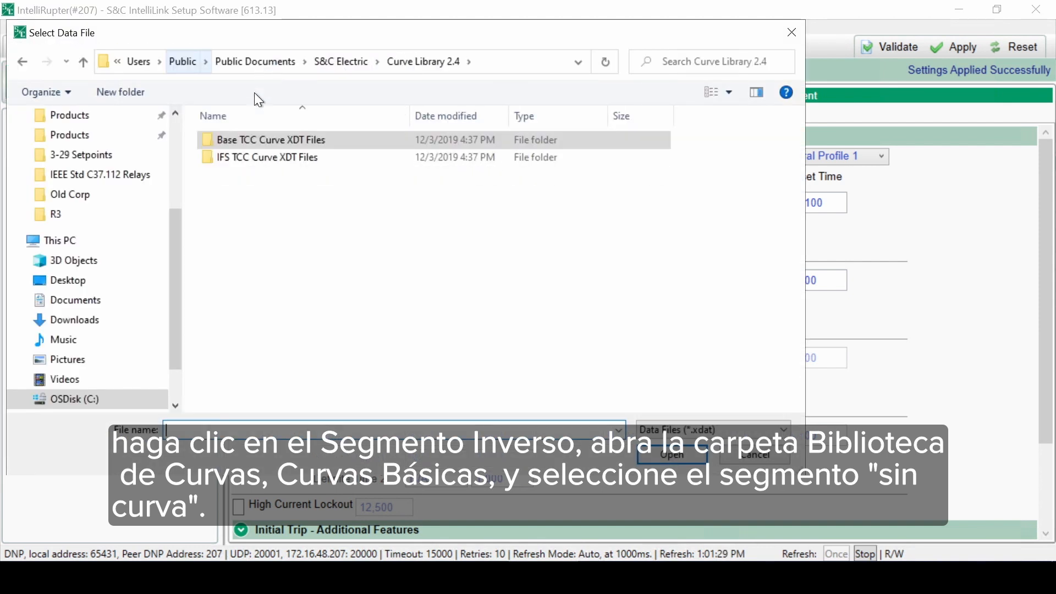
double_click(255, 139)
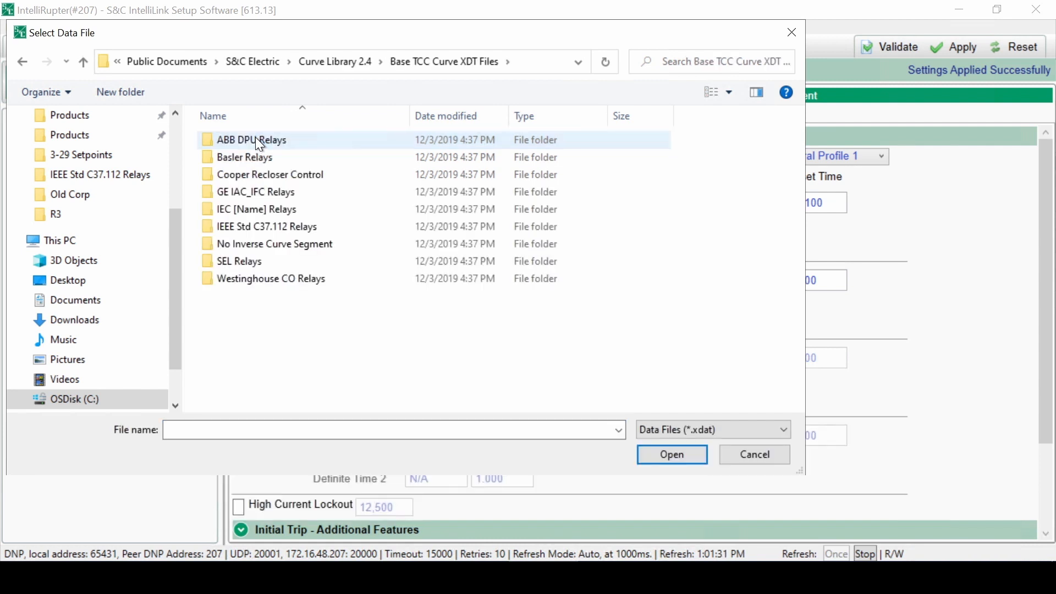
double_click(266, 244)
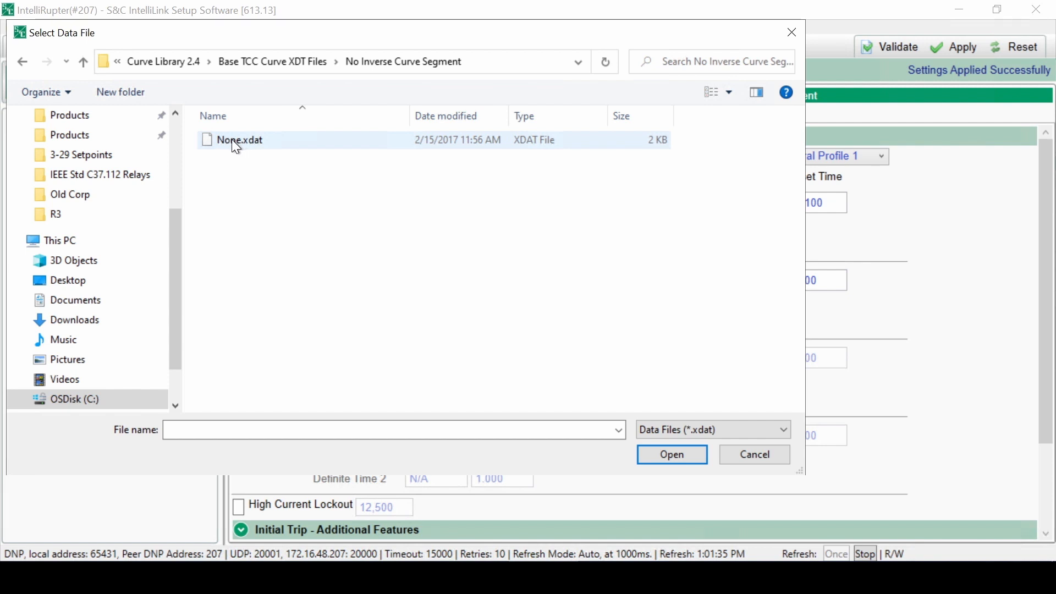
double_click(233, 140)
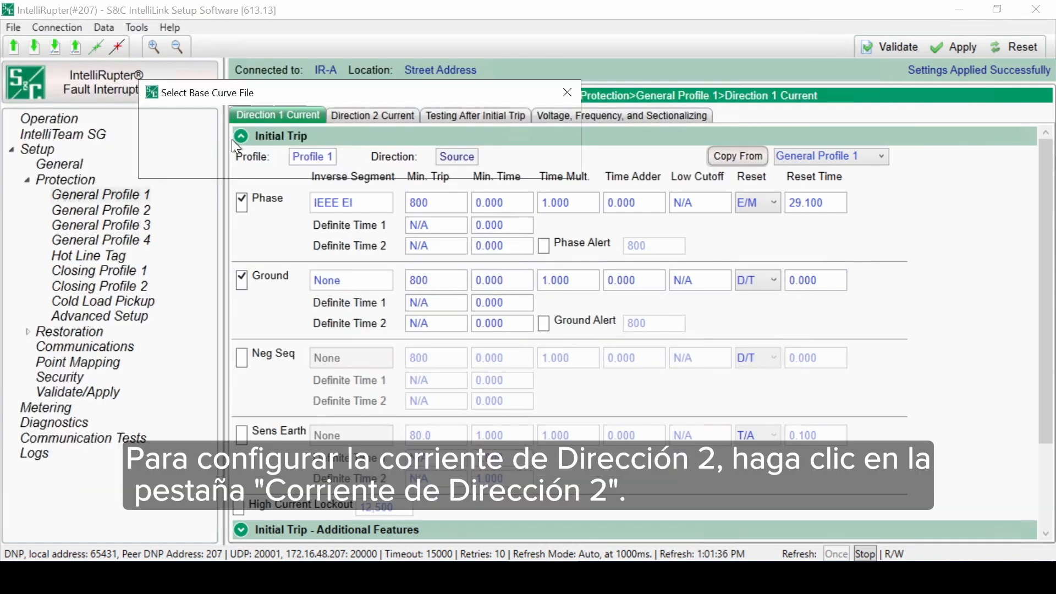
Step: Copy the Direction 1 settings into General Profile 1's Direction 2 Current initial trip
click(376, 116)
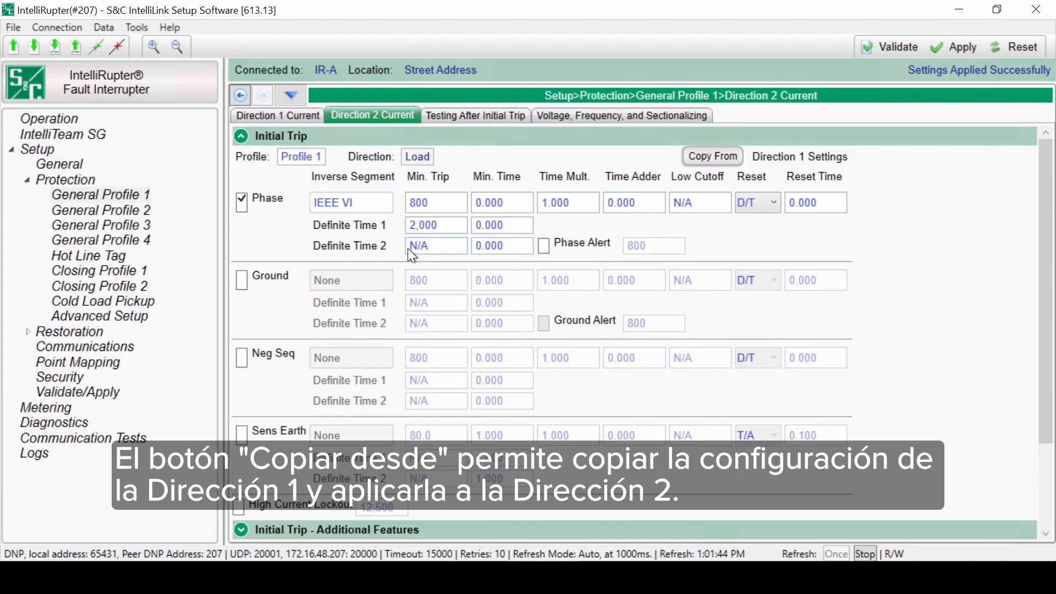
click(707, 153)
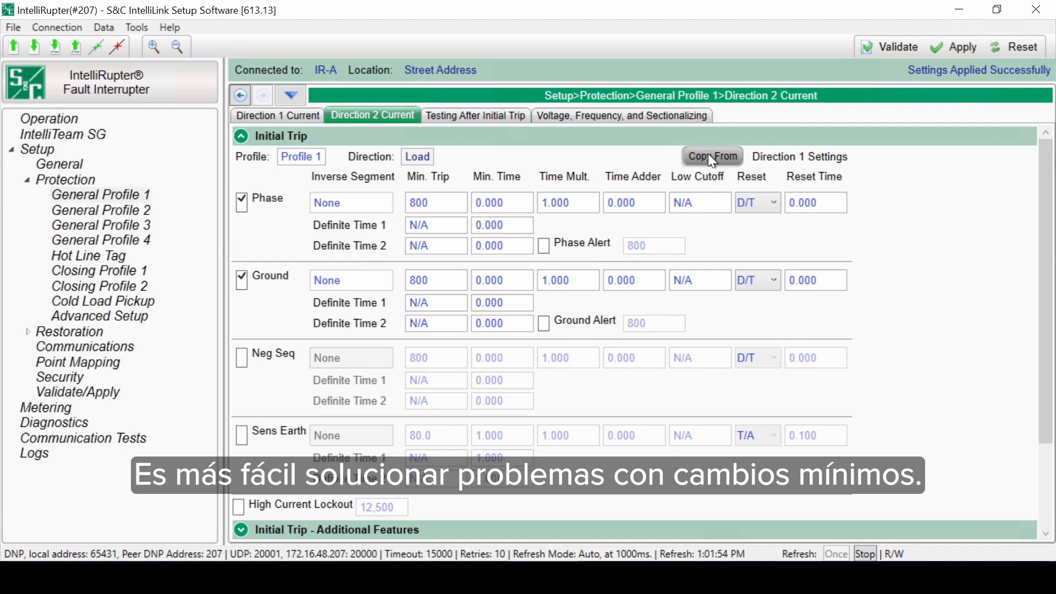
click(712, 158)
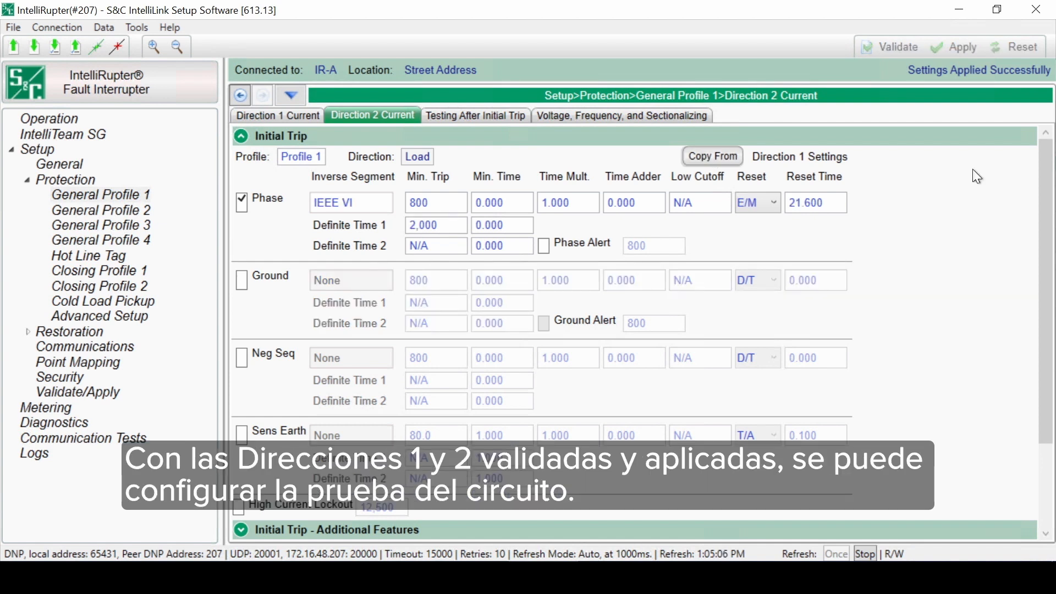
Step: In Testing After Initial Trip, remove Test-4 and Test-3 from the Overcurrent and IFS Elements and add Test-3 back
click(258, 114)
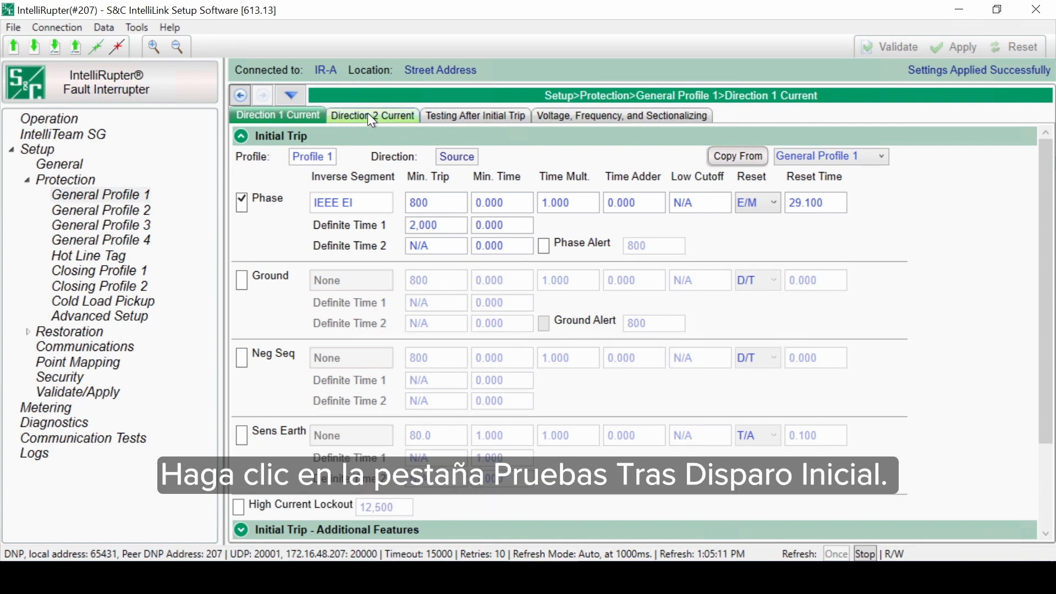
click(465, 117)
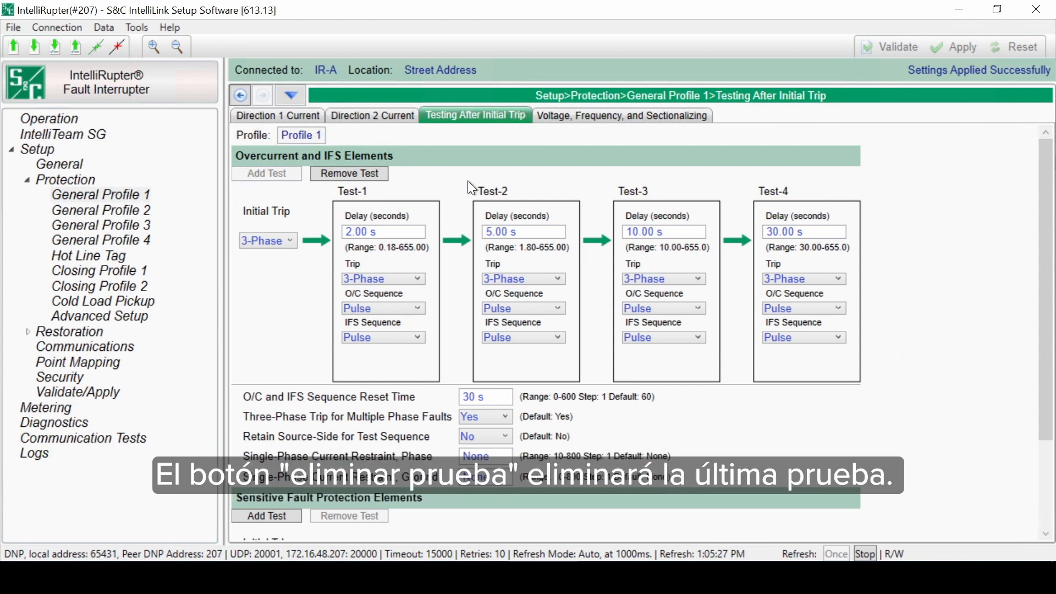
click(377, 174)
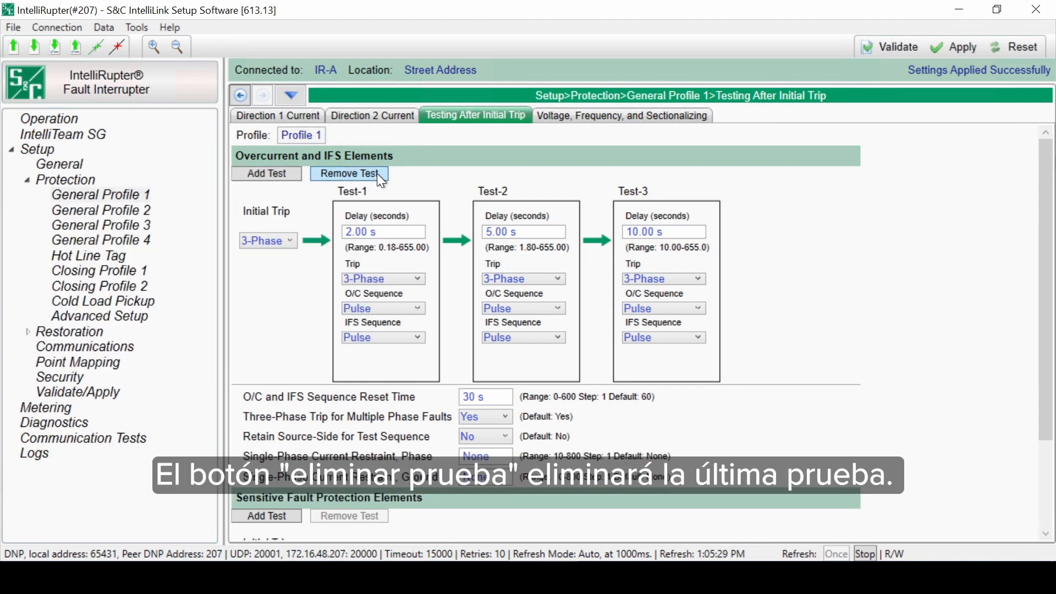
click(377, 174)
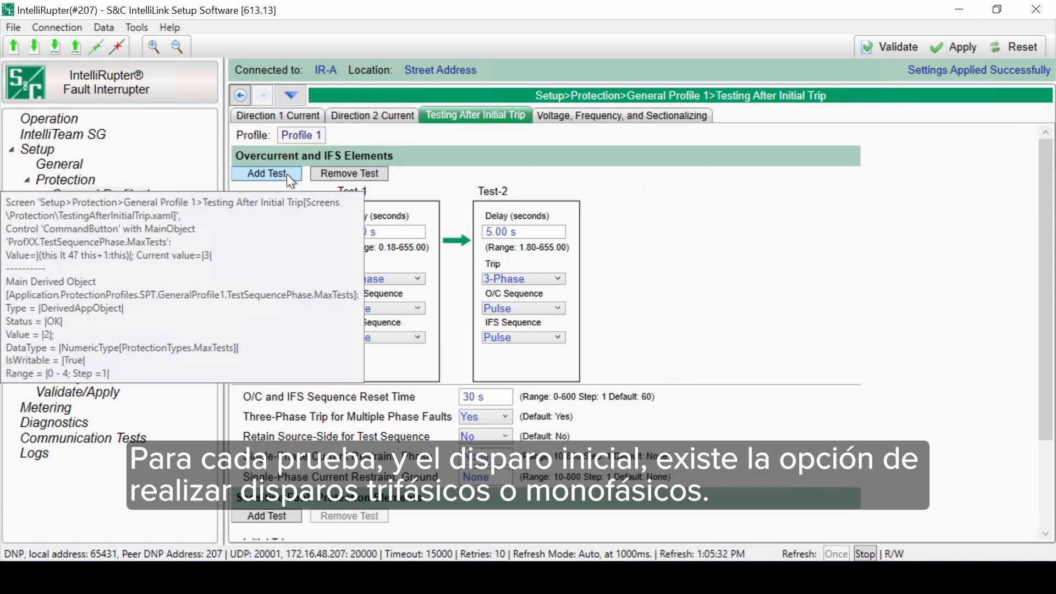
click(286, 174)
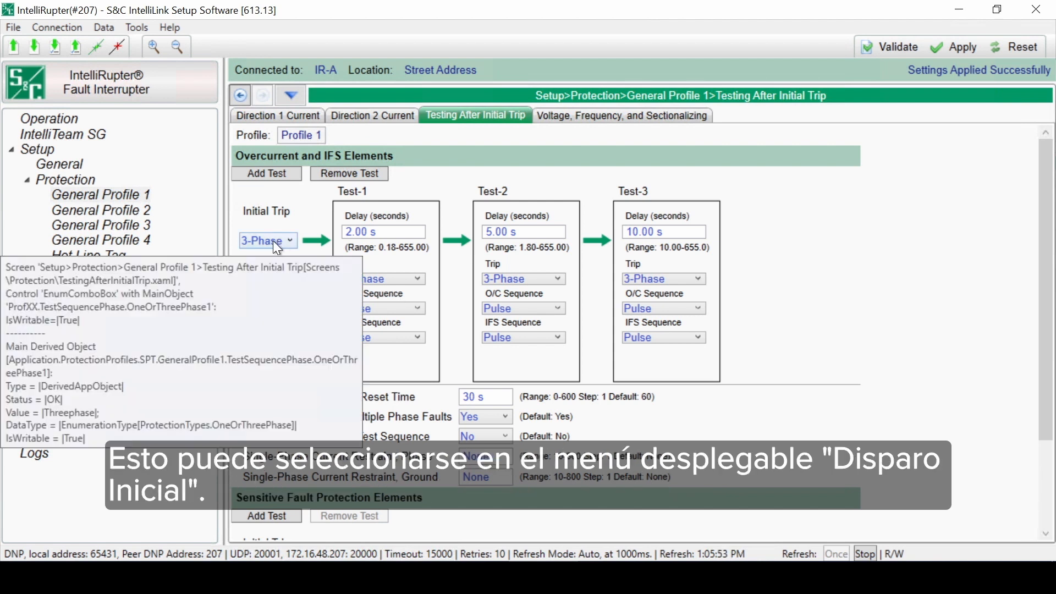
Step: Set the overcurrent Initial Trip to 1-Phase and the Test-1 delay to 0.18 s
click(273, 239)
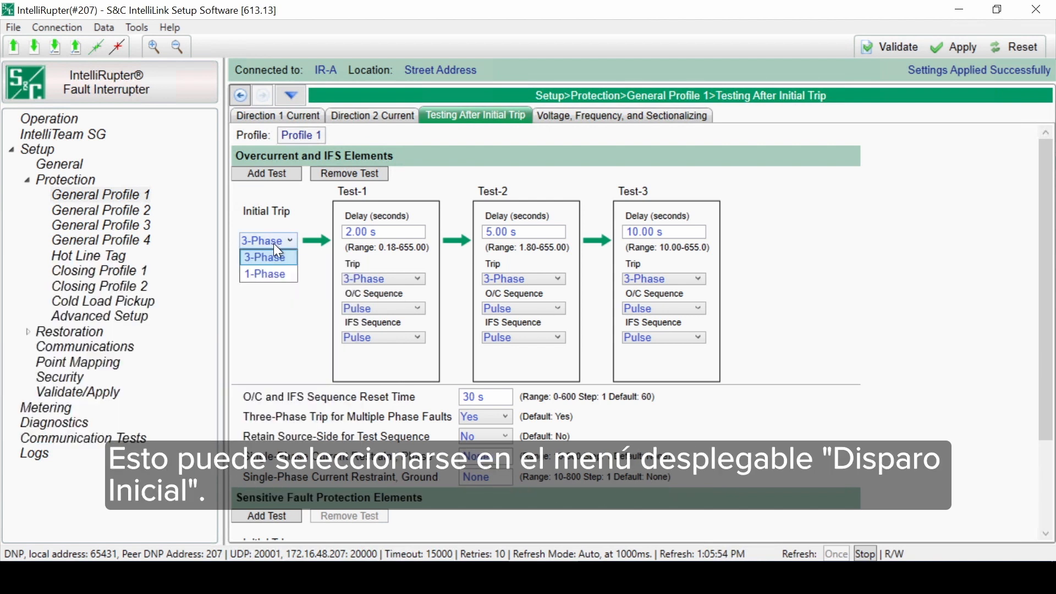
click(278, 273)
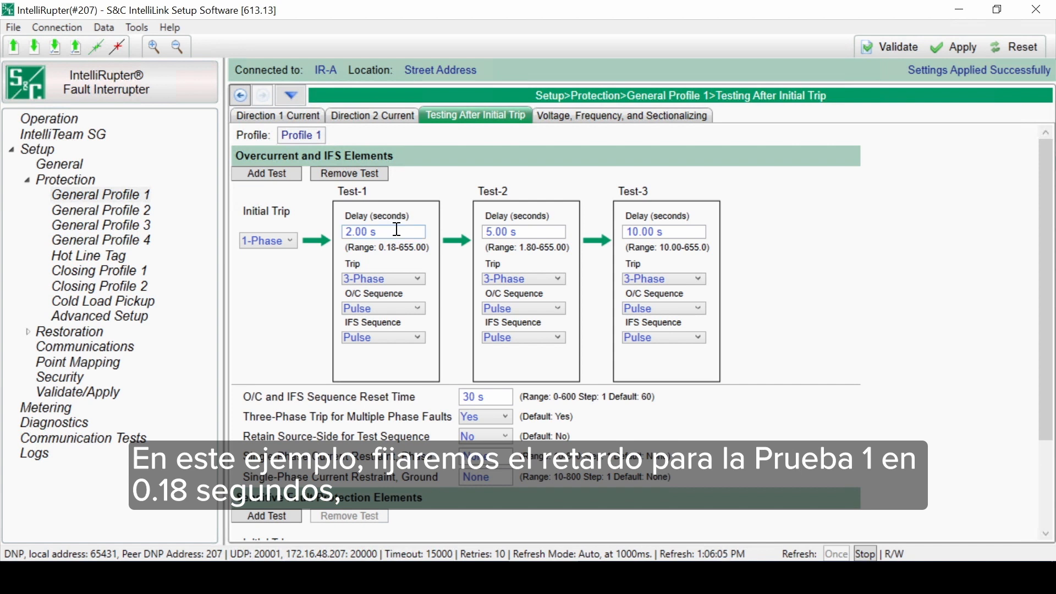
click(364, 233)
drag(363, 234, 296, 237)
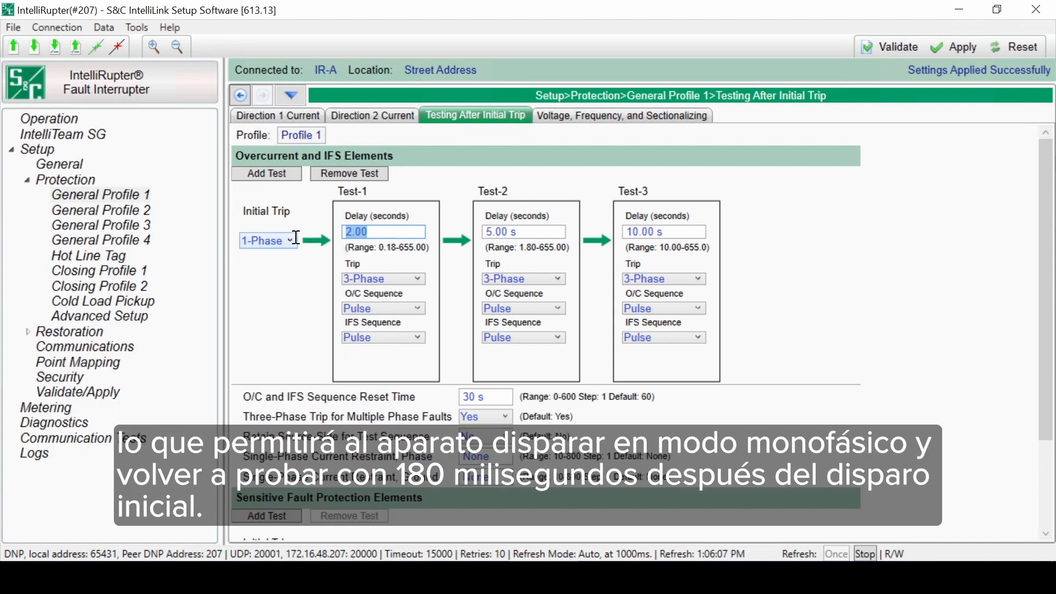
text(0.18)
key(Tab)
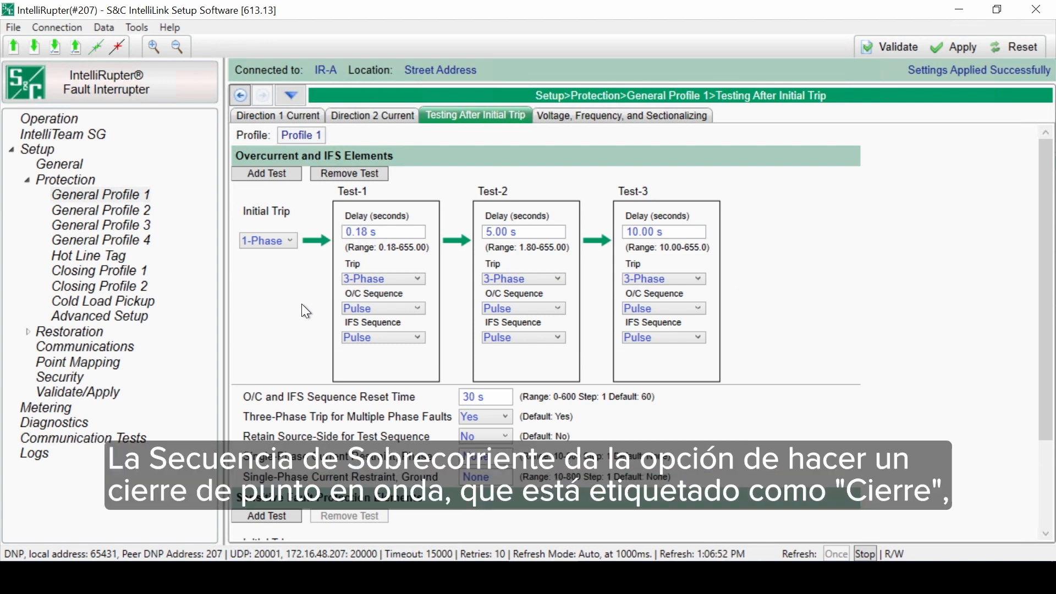
Step: Switch Test-1's O/C Sequence to Close and return it to Pulse
click(409, 306)
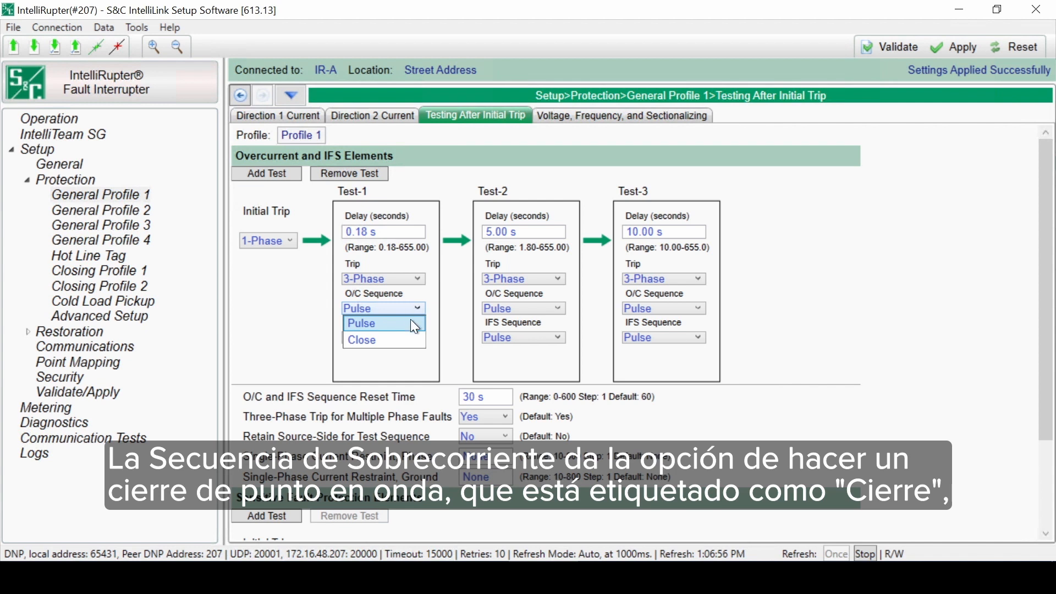
click(407, 339)
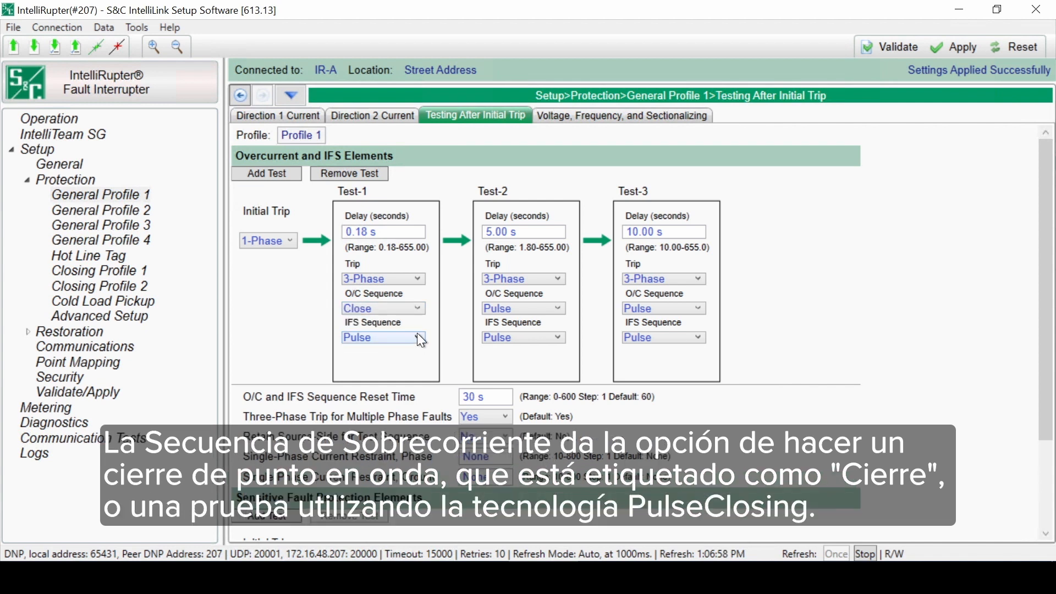
click(419, 305)
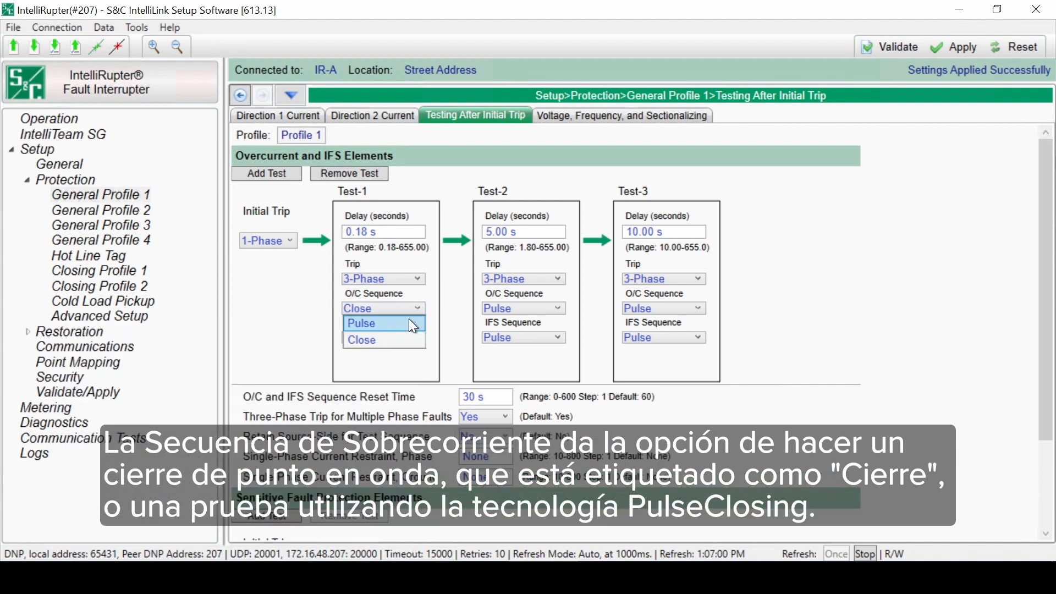
click(408, 319)
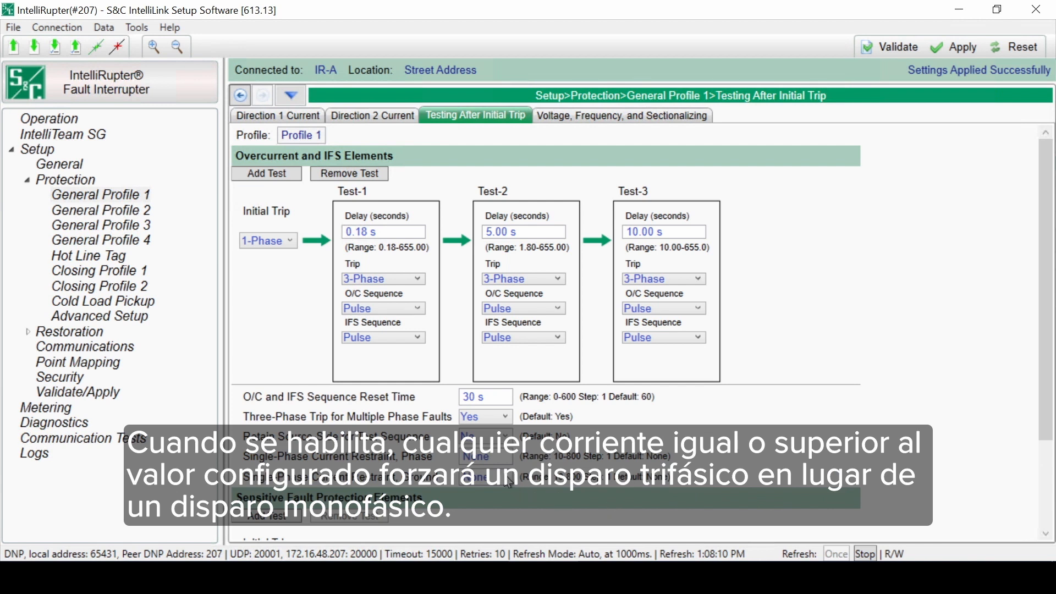
Step: Set the Single-Phase Current Restraint, Phase to 10
click(500, 458)
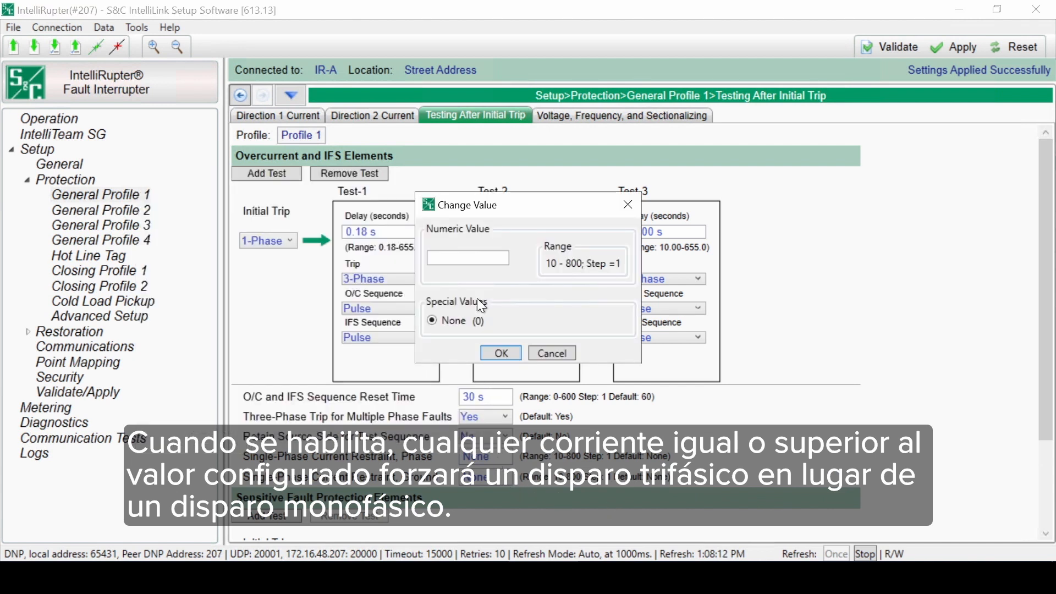
click(481, 257)
text(10)
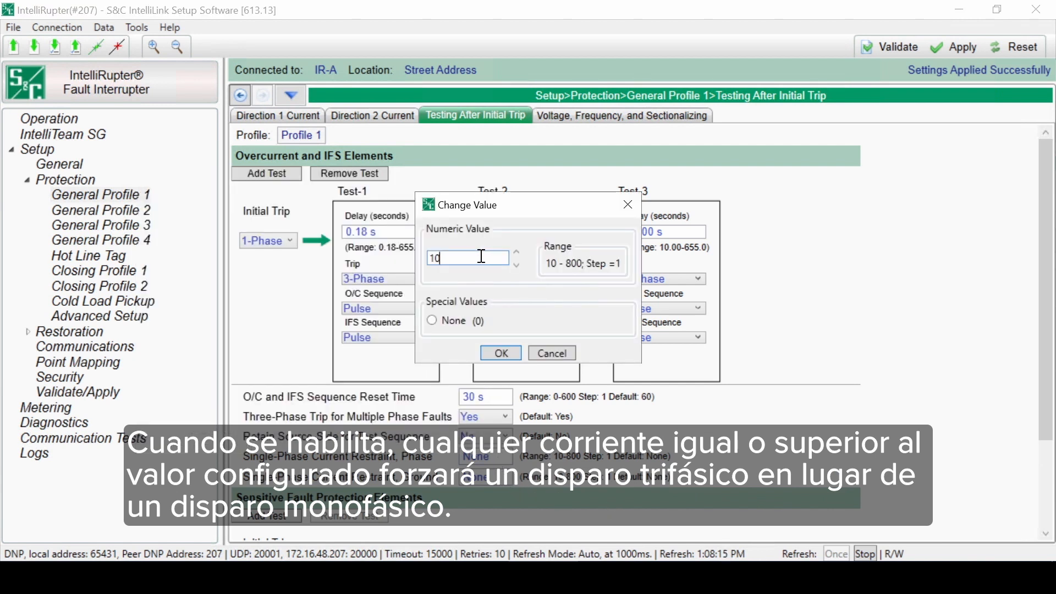
click(510, 355)
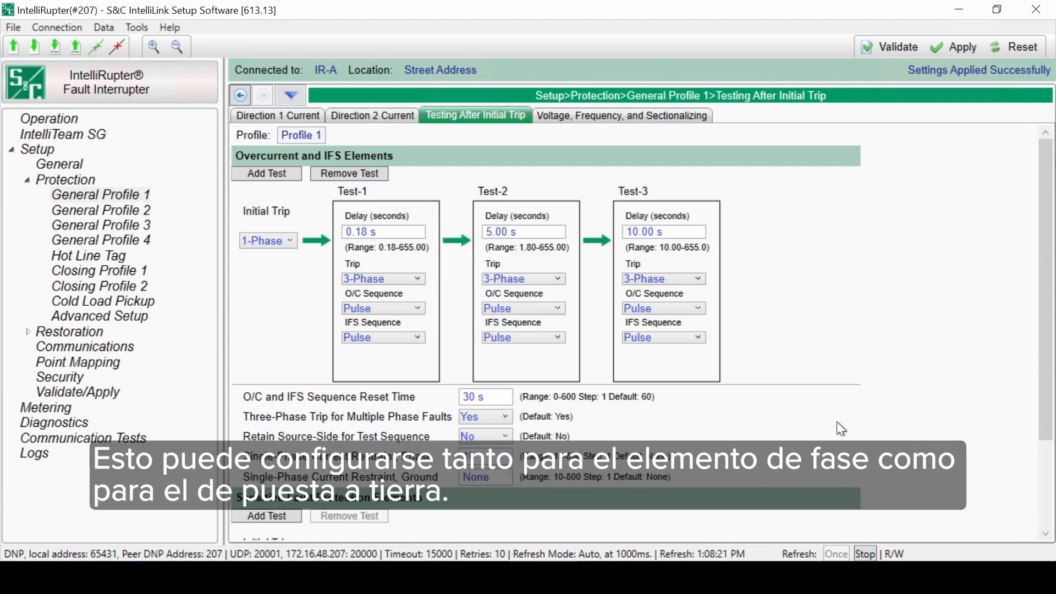
Step: Add tests to the Sensitive Fault Protection Elements sequence
scroll(836, 421, down, 3)
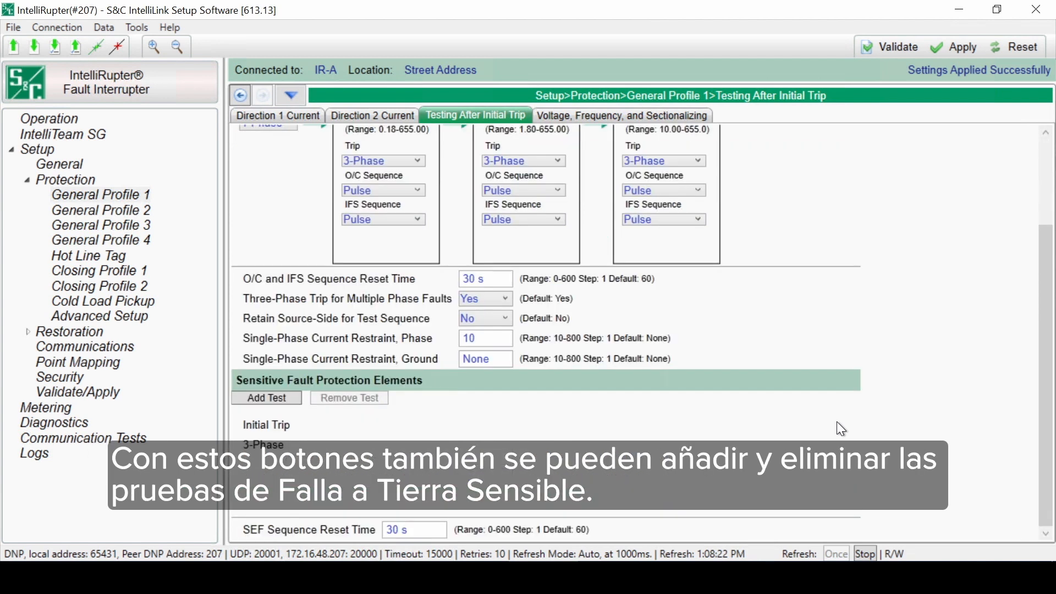
scroll(837, 421, up, 1)
scroll(836, 422, down, 1)
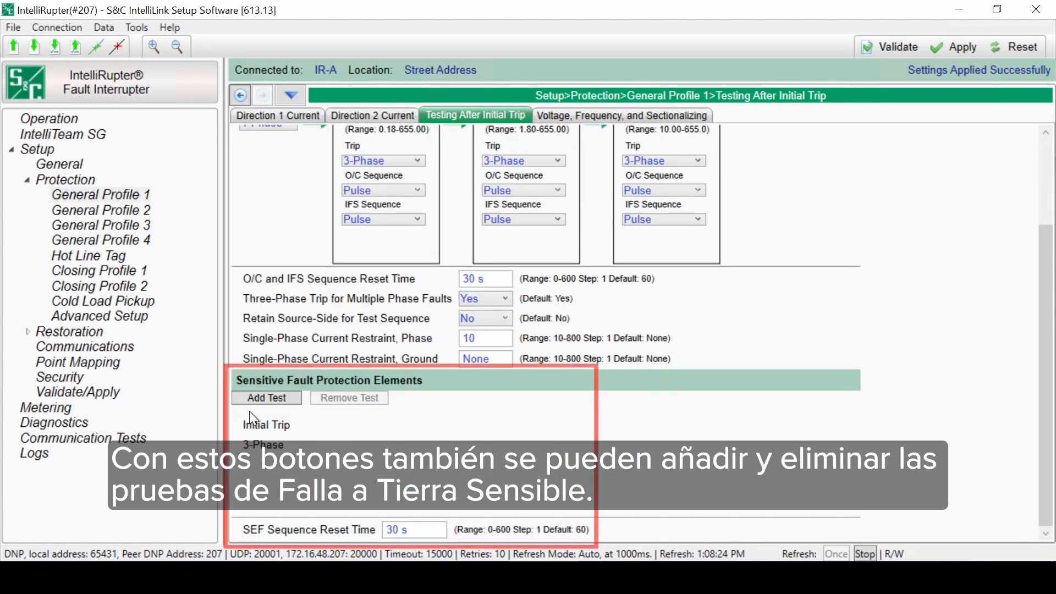
click(278, 398)
click(277, 397)
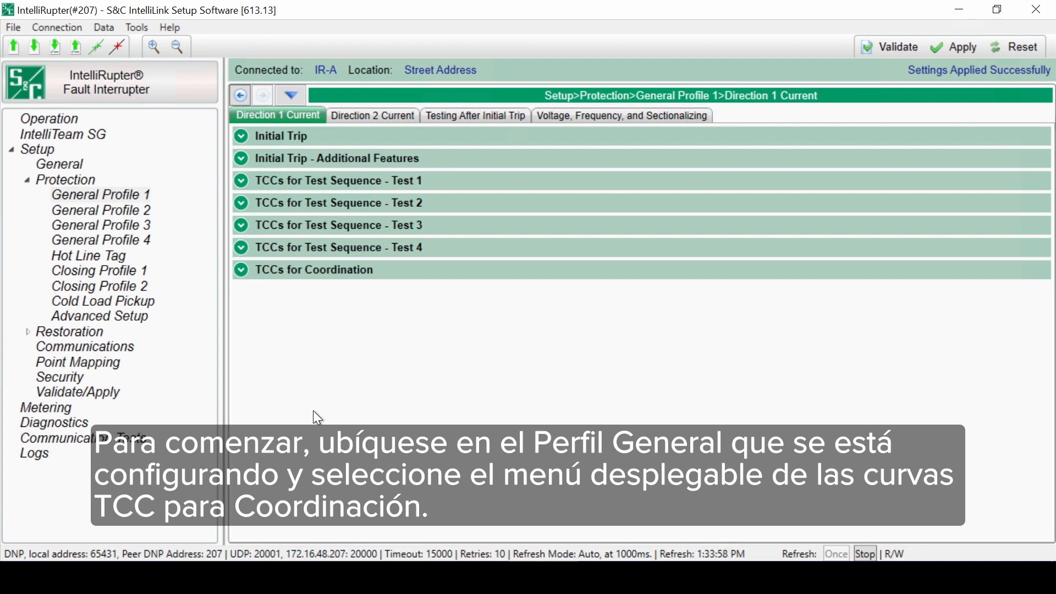
Step: Set the Coordination Mode to Sequence in Direction 1's TCCs for Coordination and collapse that section
click(241, 271)
scroll(793, 467, down, 3)
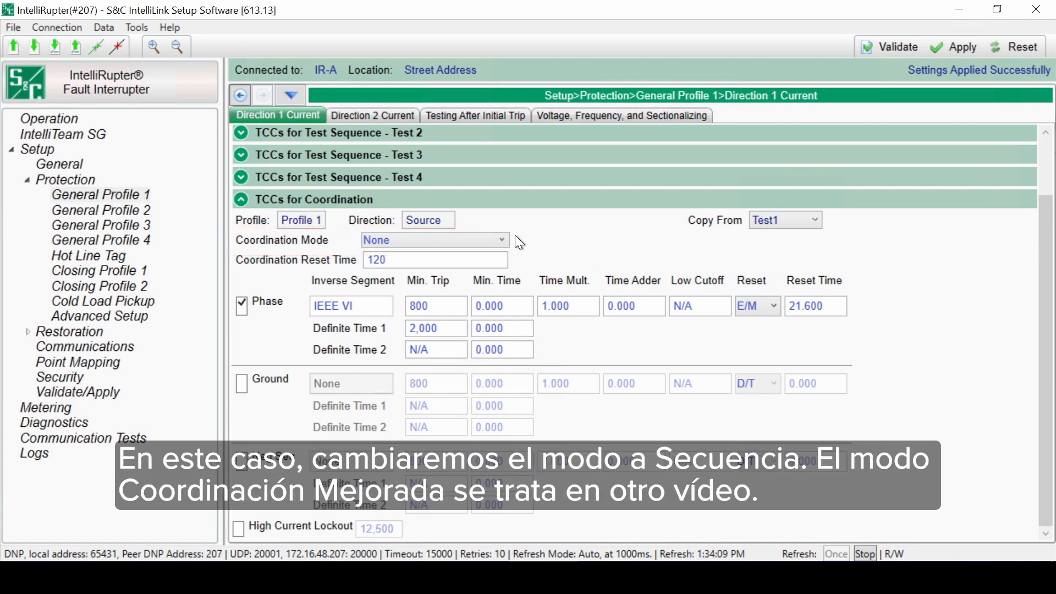
click(492, 240)
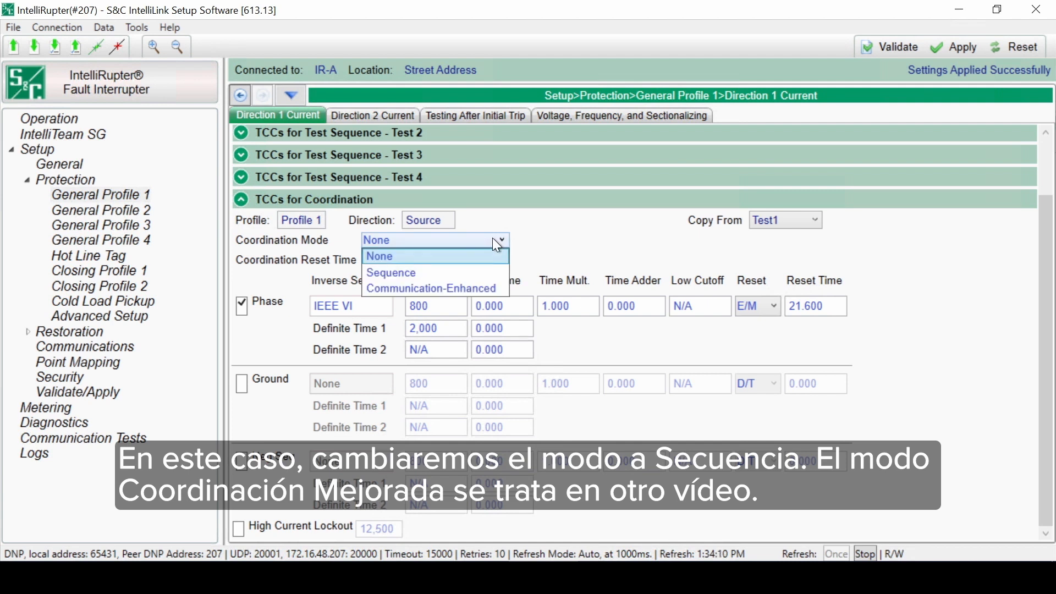
click(464, 270)
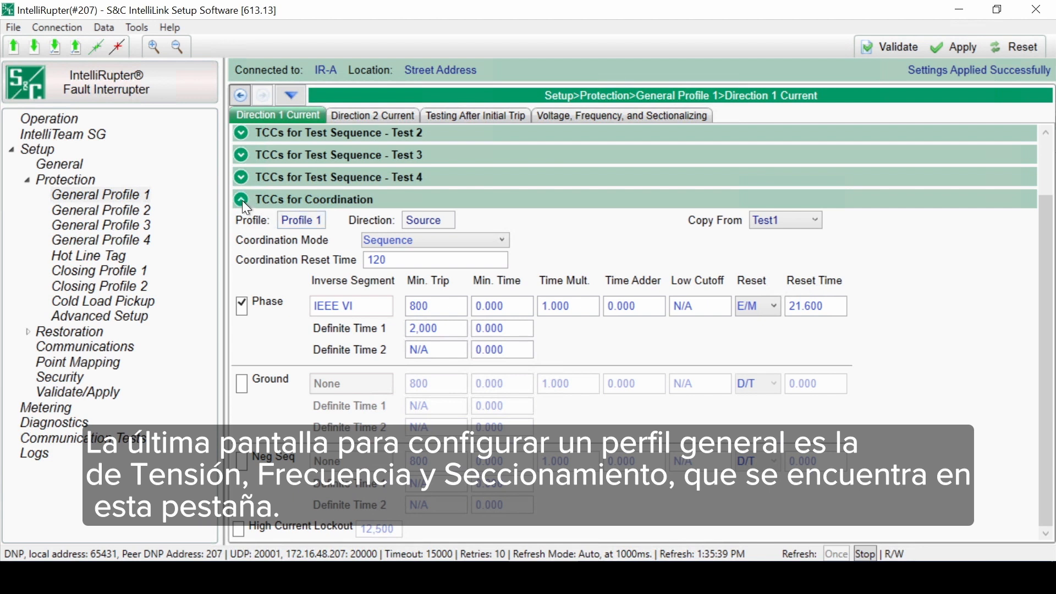
click(242, 200)
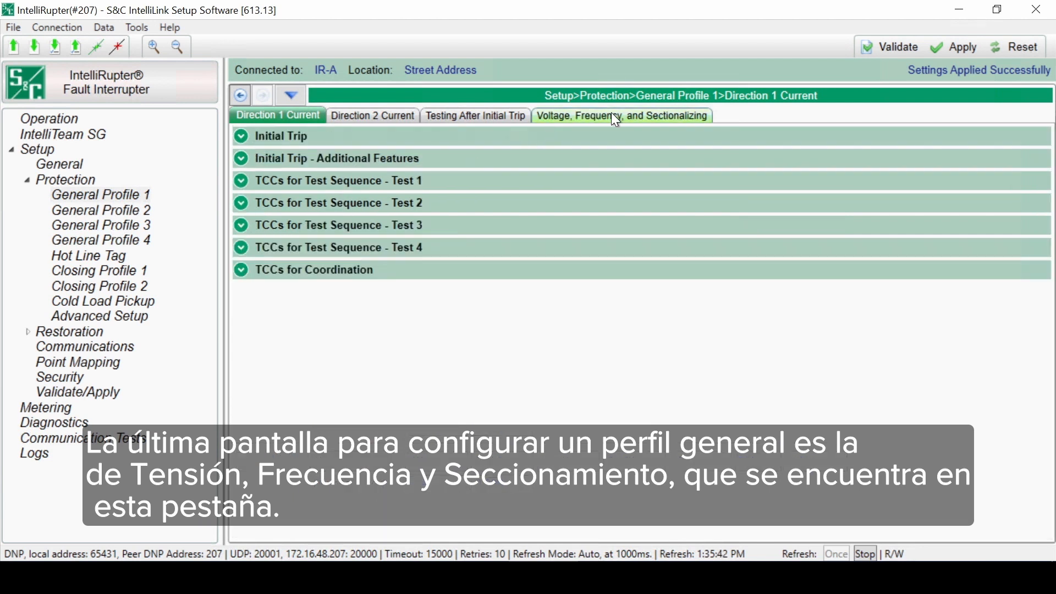
Step: In the profile's Voltage Trip settings, switch Open-Source Sectionalizing (Positive Sequence) to Yes and return it to No
click(684, 119)
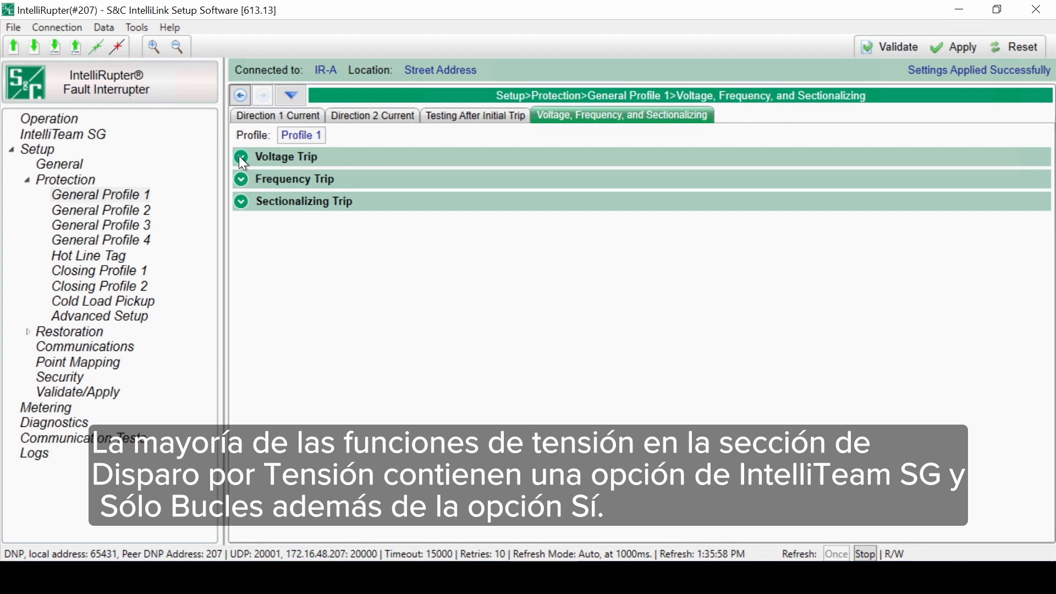
click(241, 157)
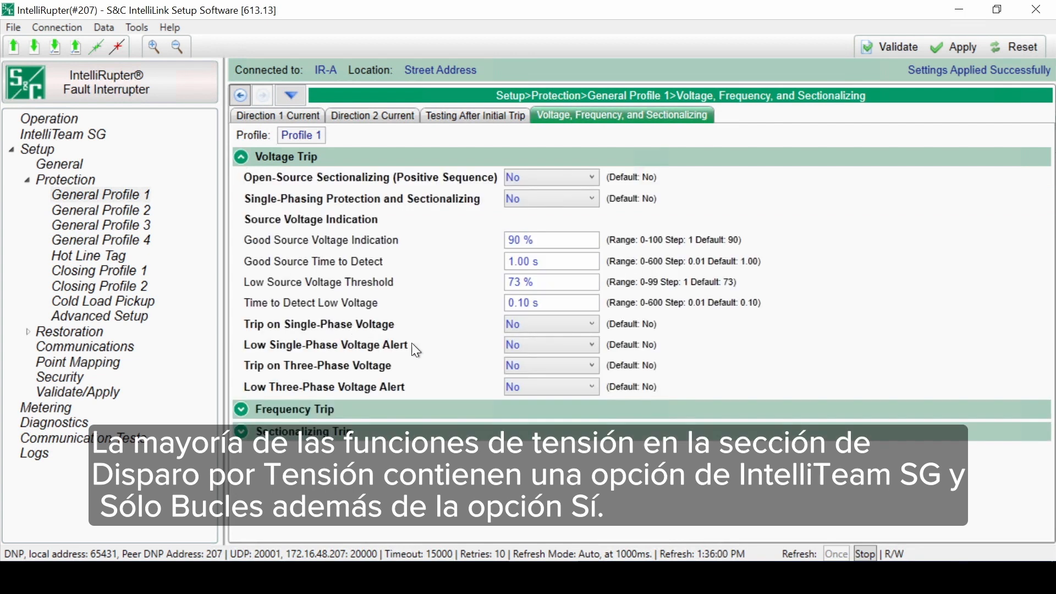
click(579, 180)
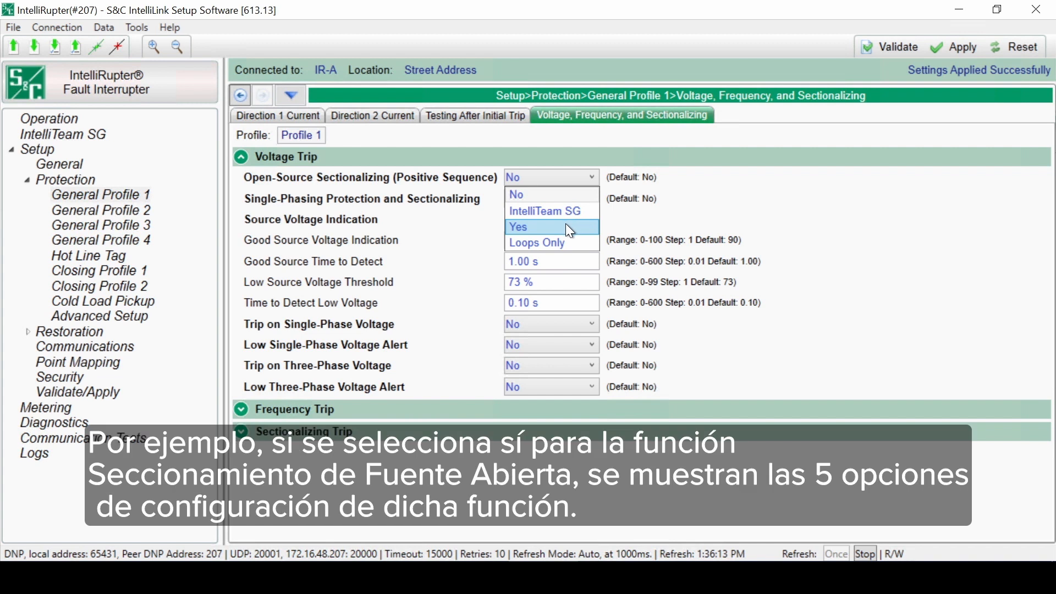
click(566, 225)
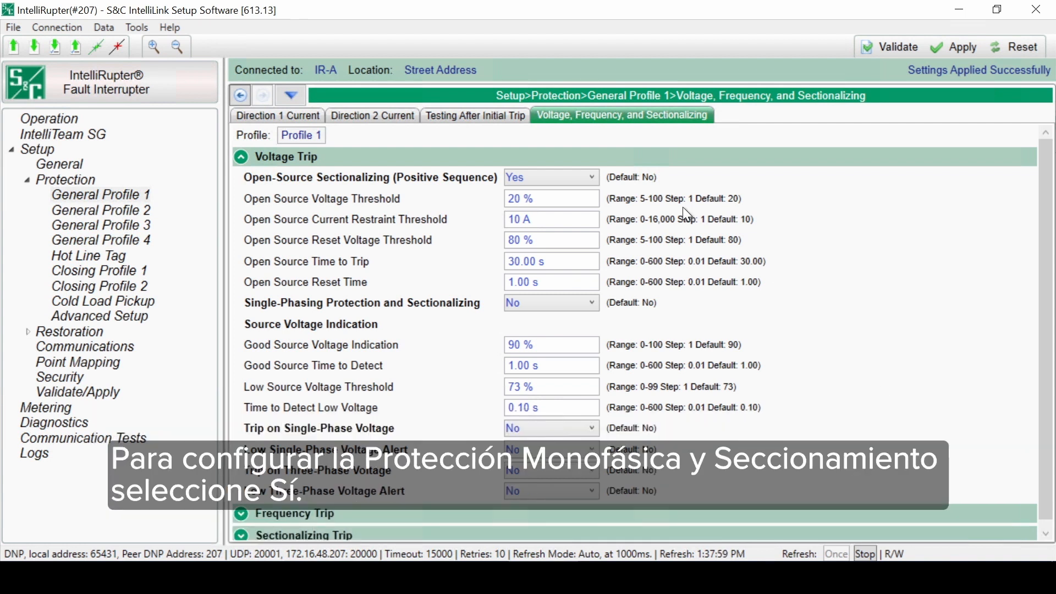
click(578, 176)
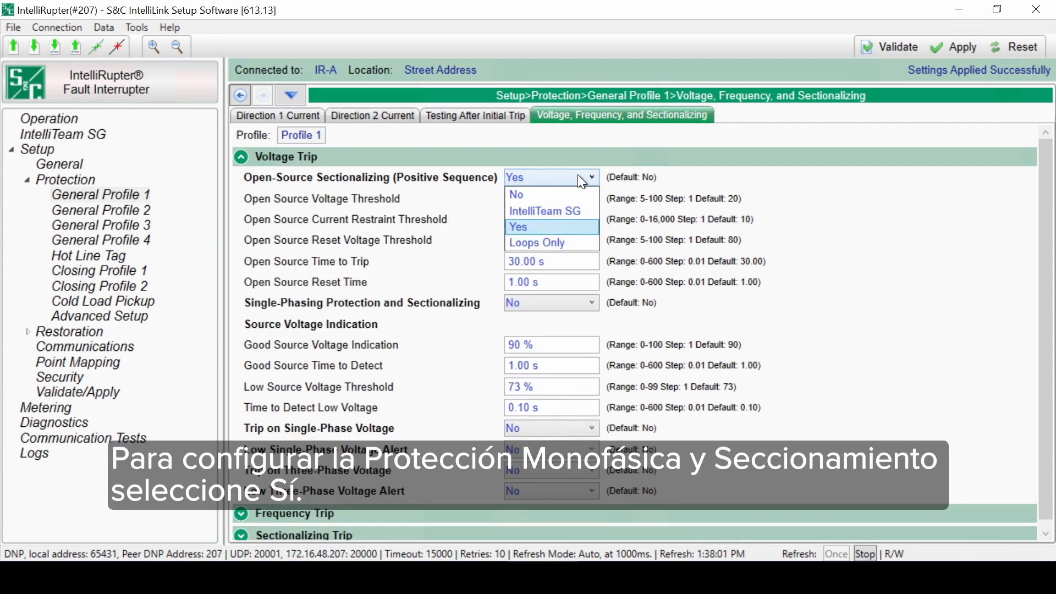
click(545, 192)
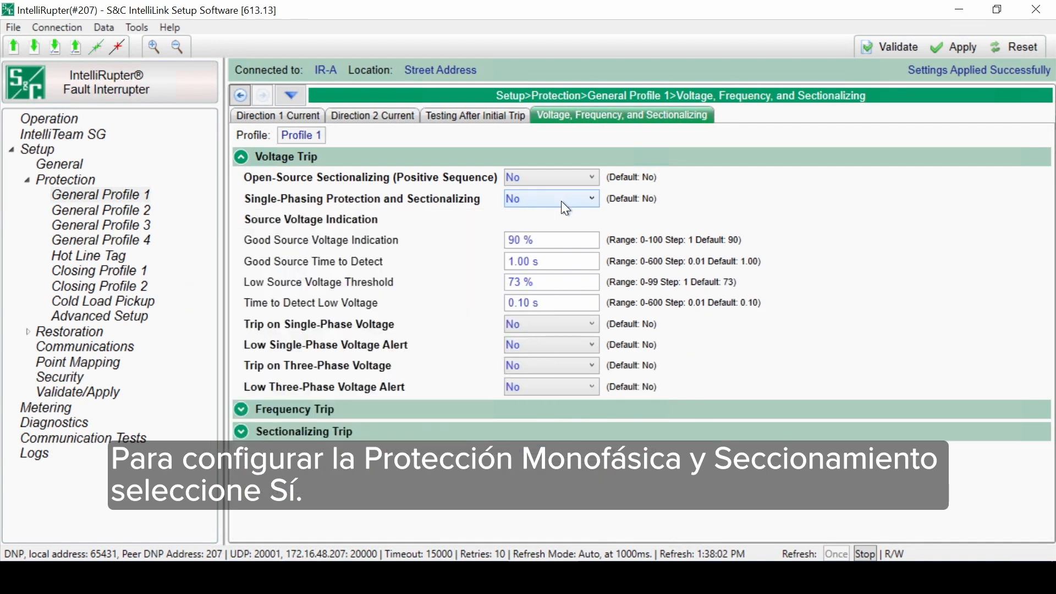
Step: Switch Single-Phasing Protection and Sectionalizing to Yes and return it to No
click(561, 200)
click(548, 250)
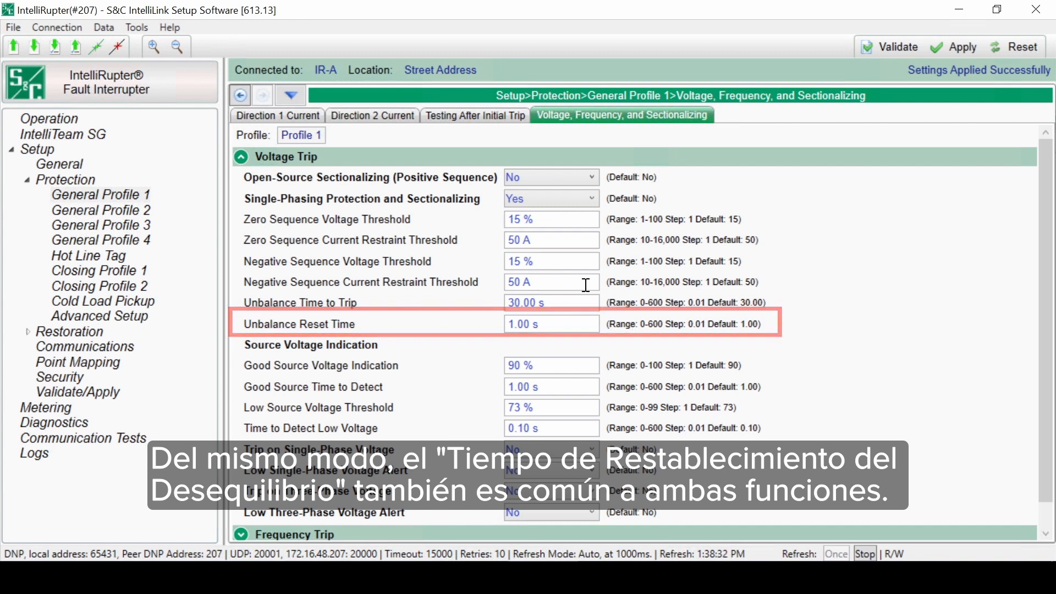
click(574, 198)
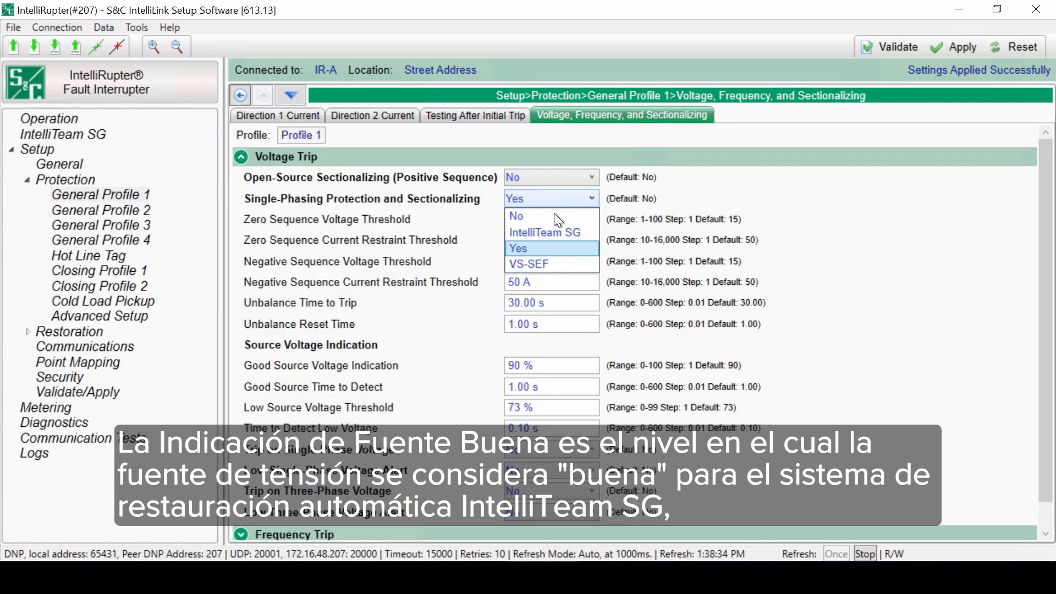
click(553, 214)
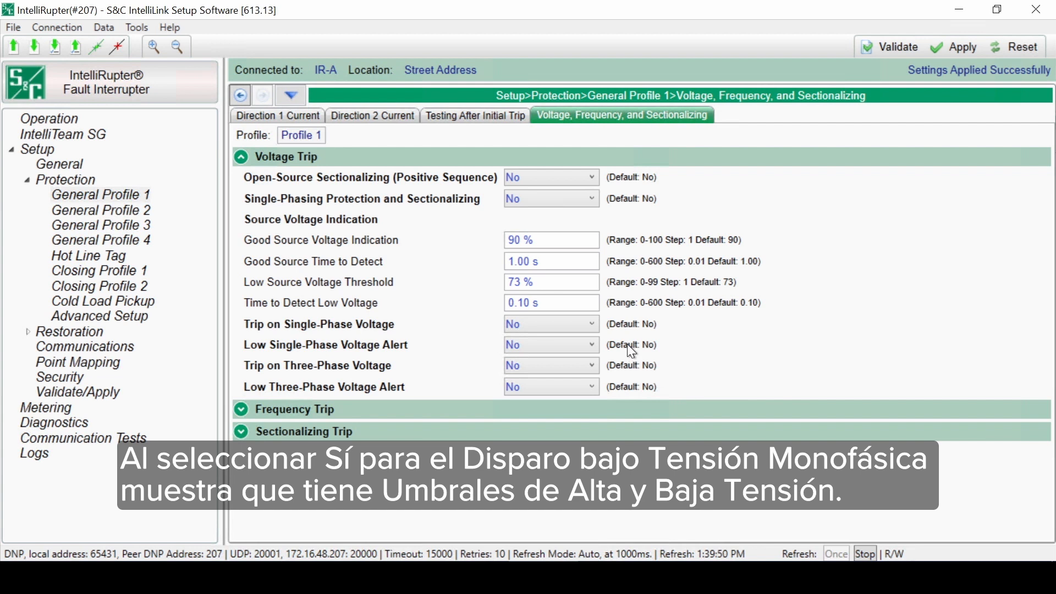
Step: Switch Trip on Single-Phase Voltage to Yes, set its Current Supervised on Low Voltage to Yes, and return Trip on Single-Phase Voltage to No
click(590, 323)
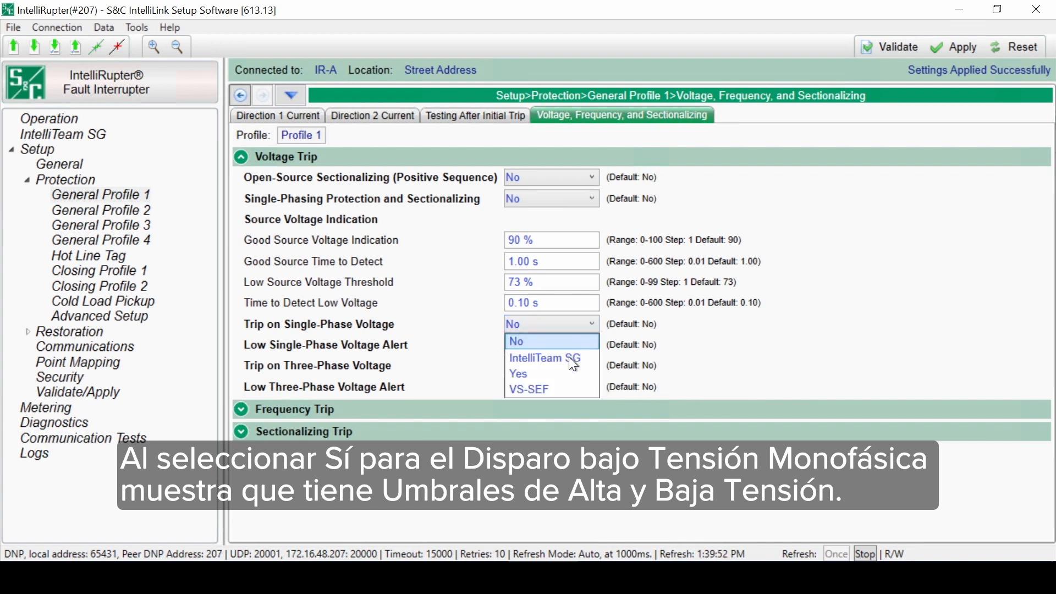
click(561, 375)
scroll(740, 511, down, 1)
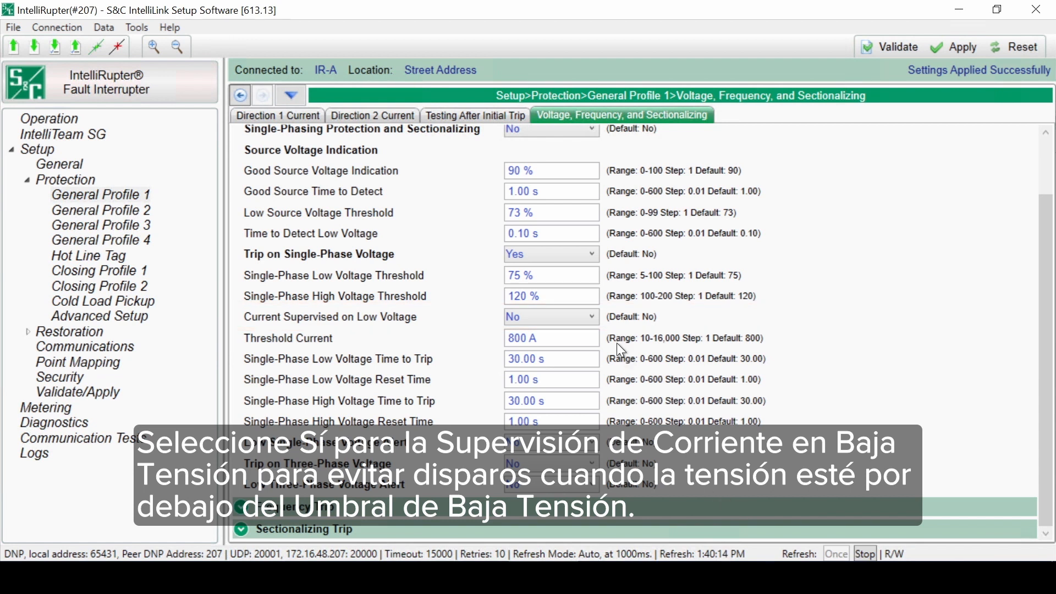
click(585, 316)
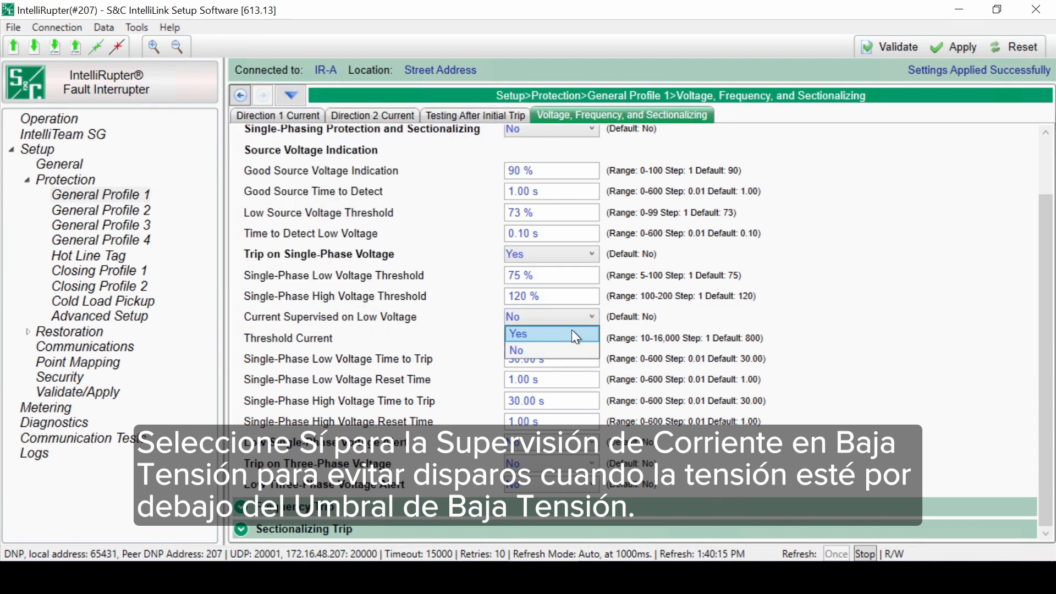
click(569, 335)
click(582, 254)
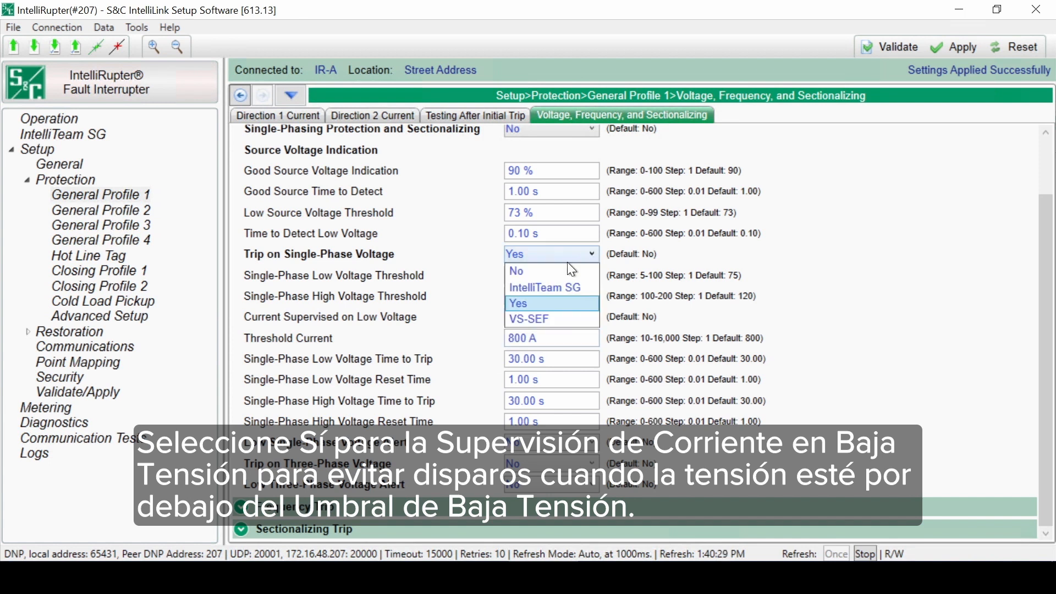
click(543, 270)
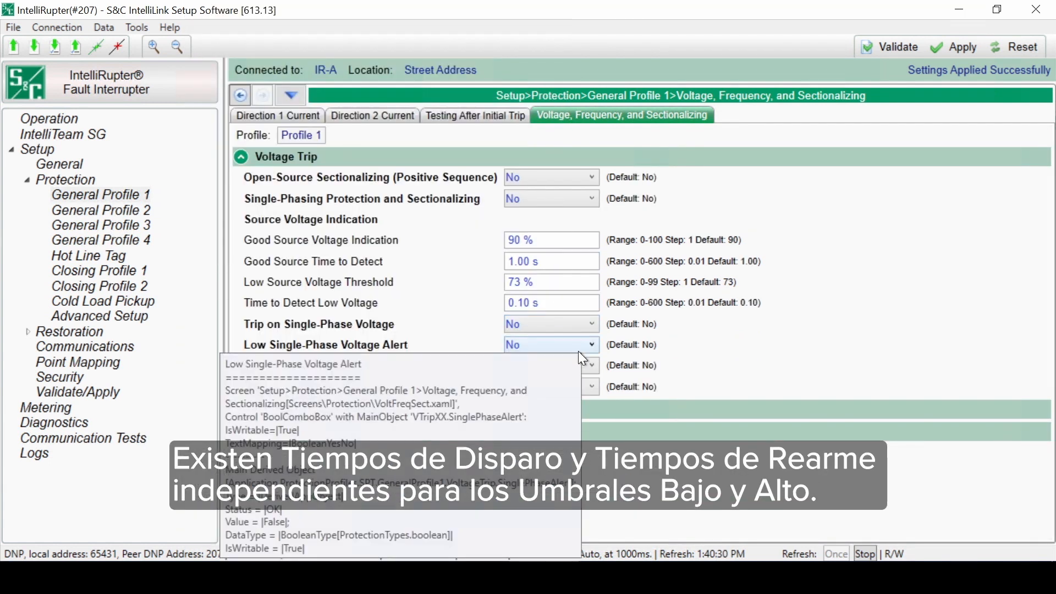
Step: Switch Low Single-Phase Voltage Alert to Yes and return it to No
click(583, 349)
click(554, 357)
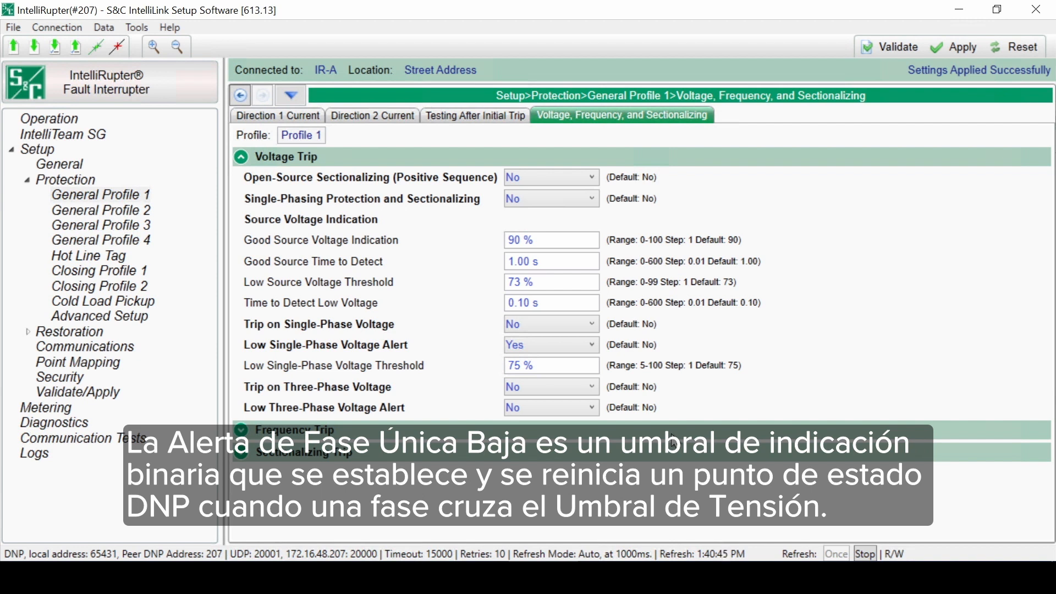
click(589, 348)
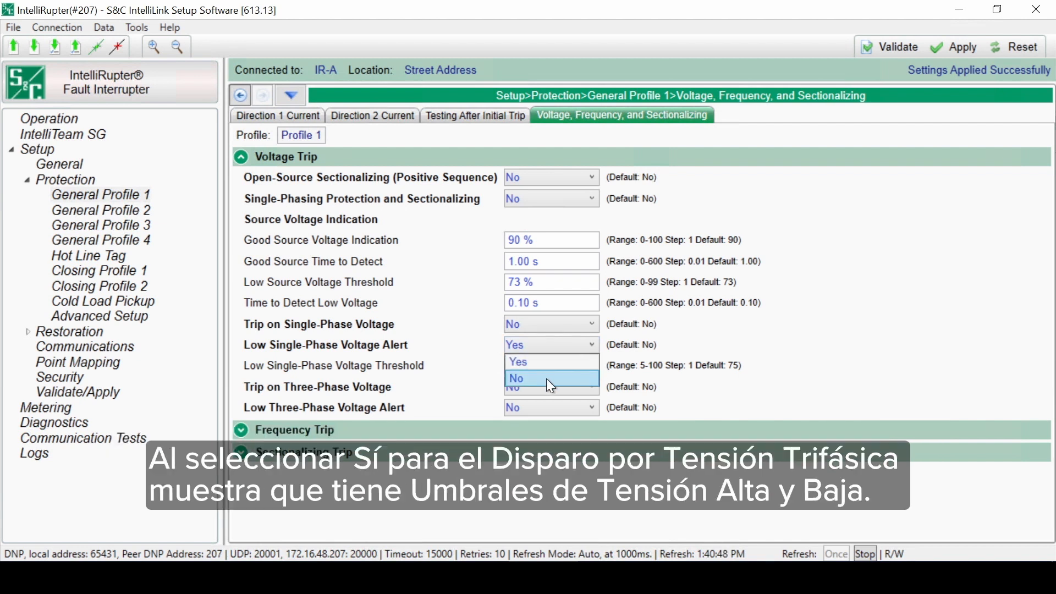
click(546, 378)
Step: Switch Trip on Three-Phase Voltage and its Current Supervised on Low Voltage to Yes, and return both to No
click(561, 367)
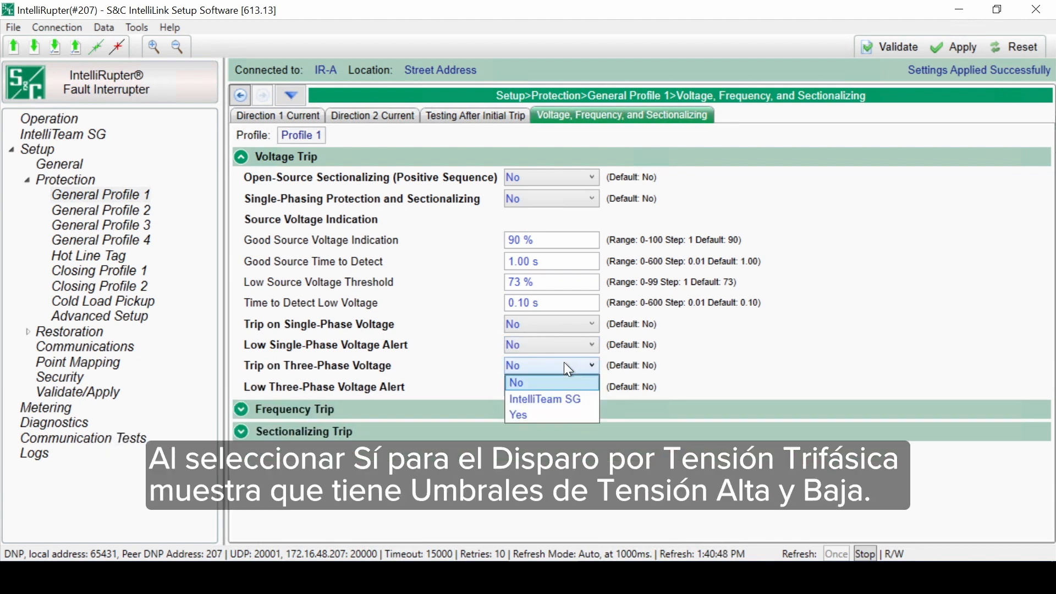
click(532, 414)
scroll(654, 517, down, 1)
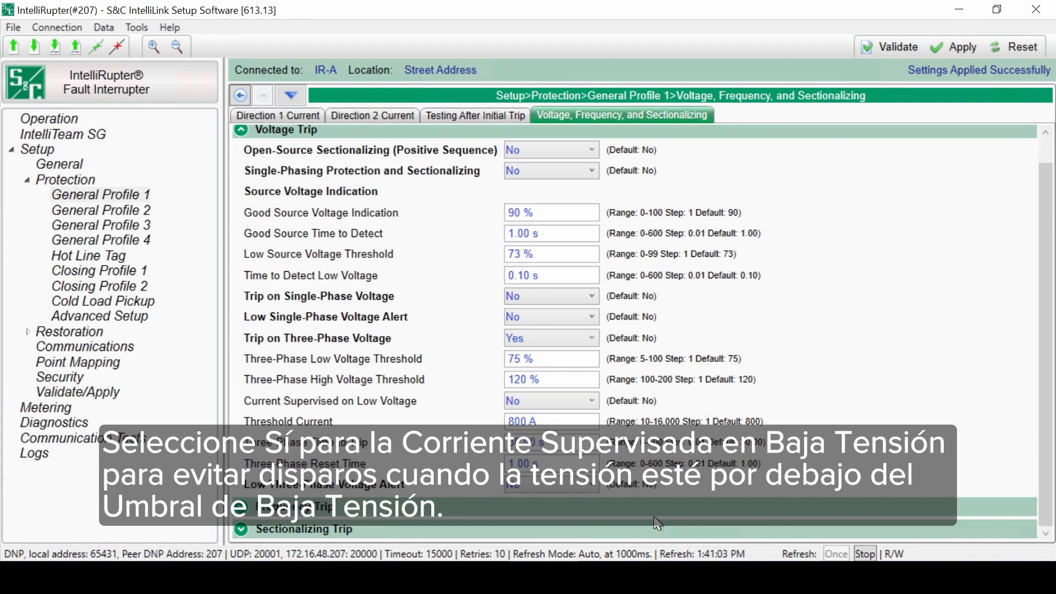
click(581, 399)
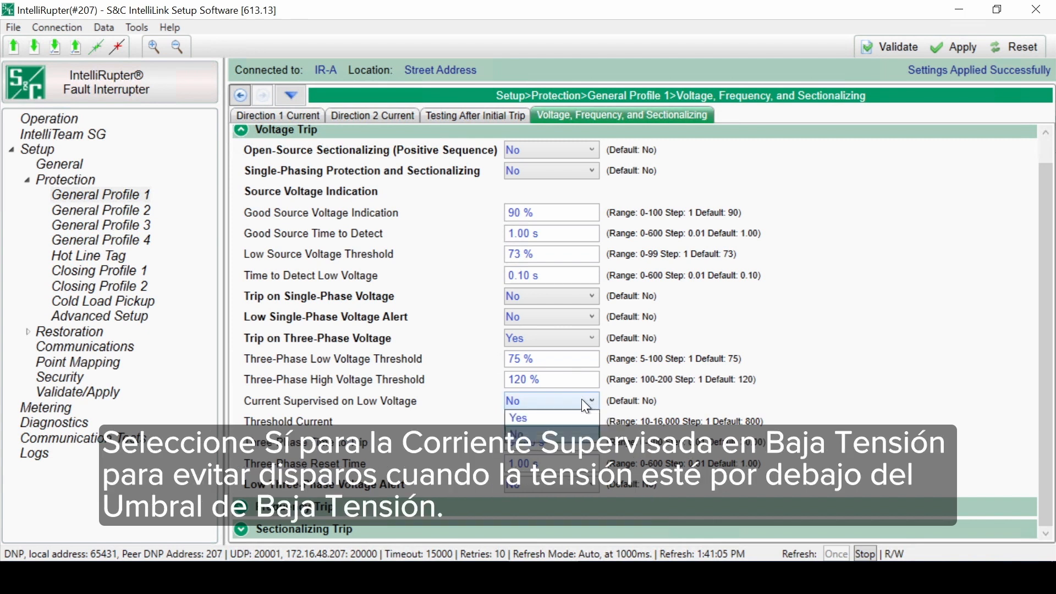
click(566, 418)
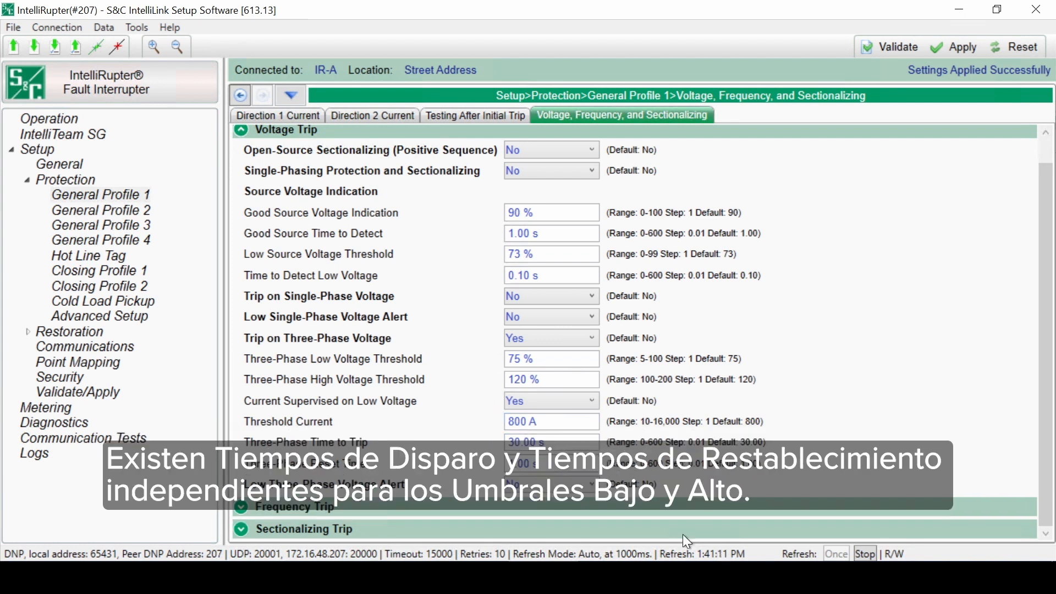
click(586, 402)
click(572, 435)
click(589, 343)
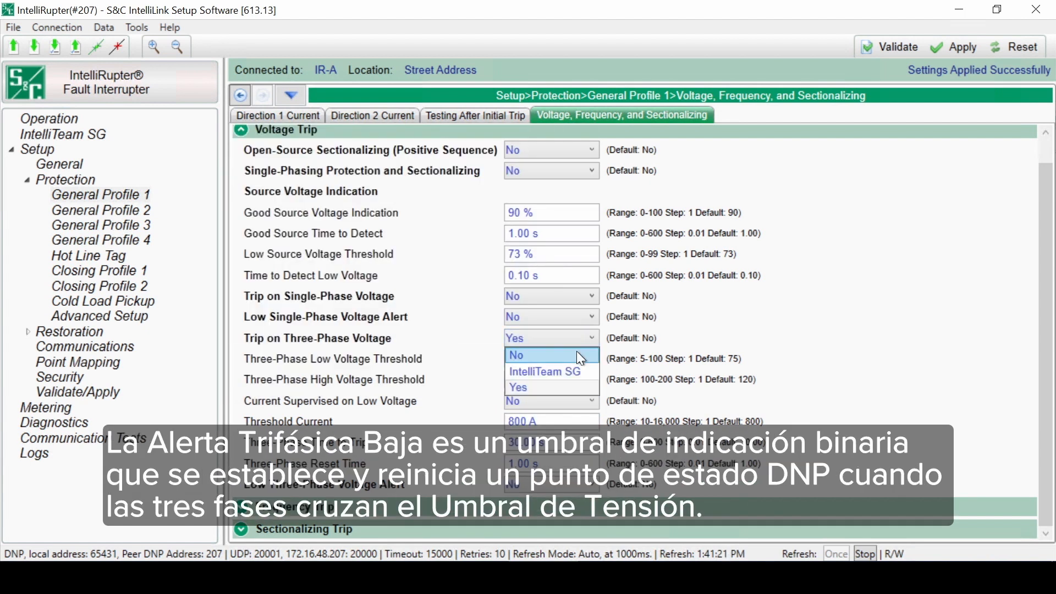
click(579, 355)
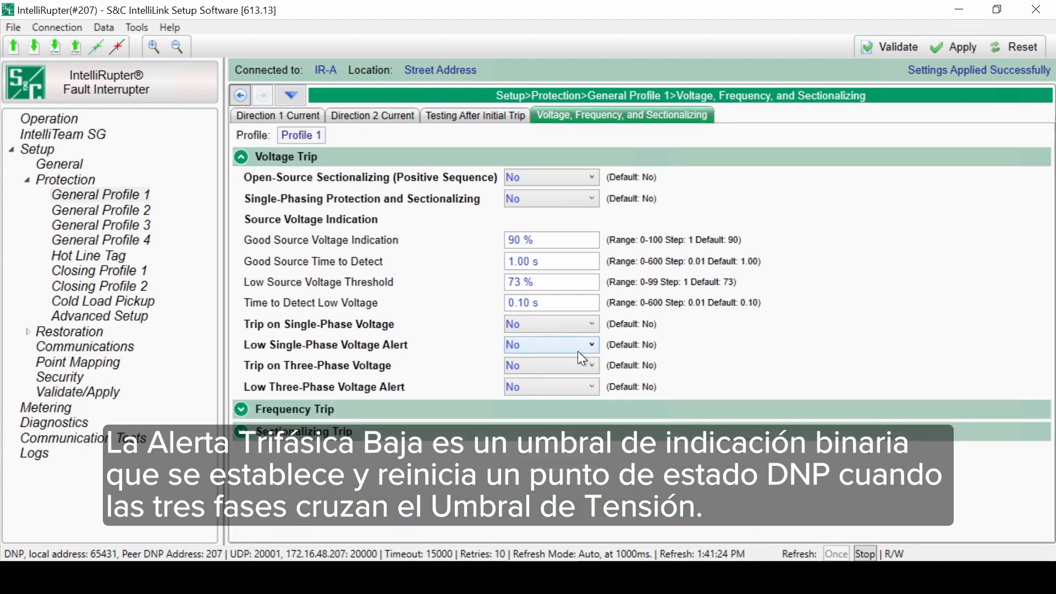
Step: Switch Low Three-Phase Voltage Alert to Yes and collapse the Voltage Trip section
click(573, 387)
click(556, 405)
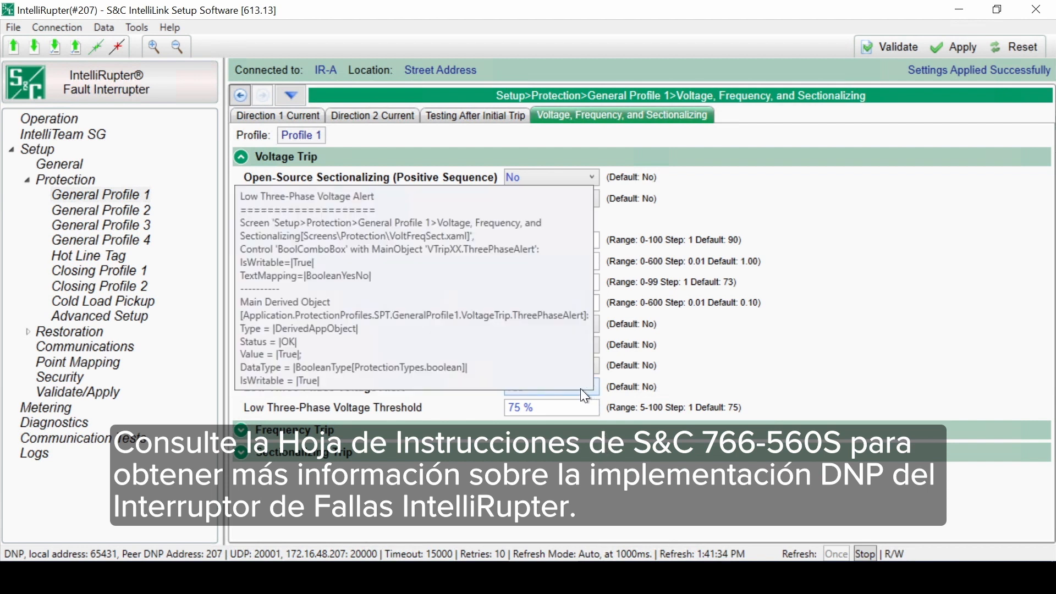
click(580, 389)
click(548, 410)
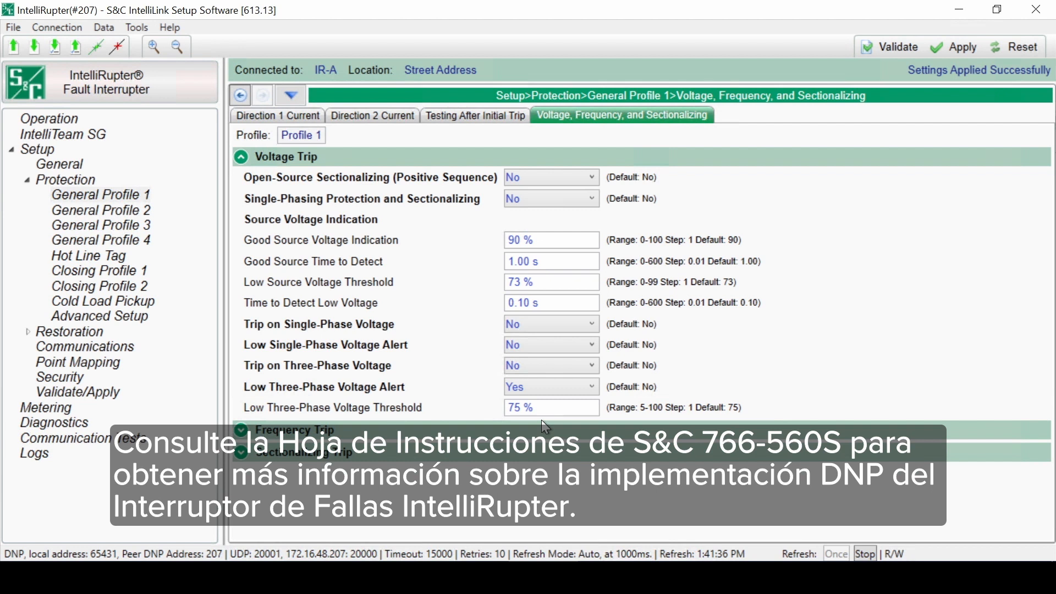
click(241, 156)
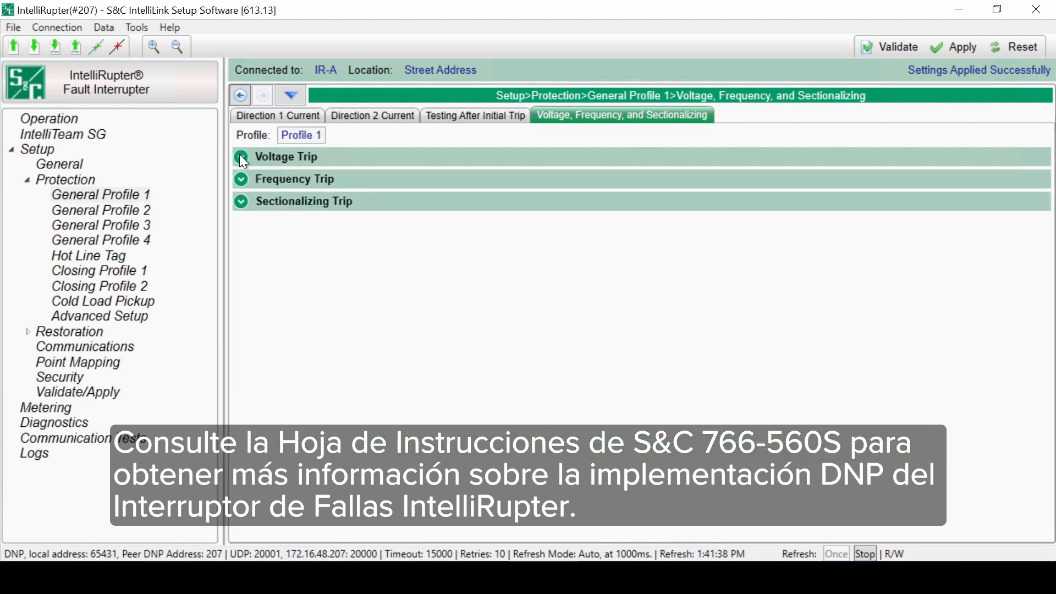
Step: In the Frequency Trip section, set both the Under Frequency and Over Frequency trips to Yes and collapse the section
click(241, 179)
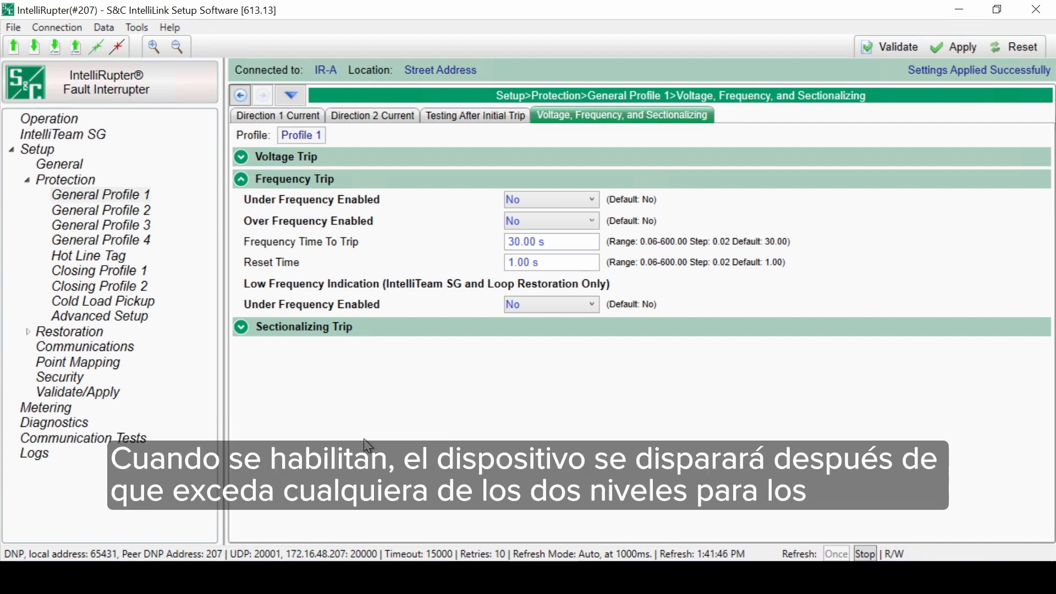
mouse_move(573, 204)
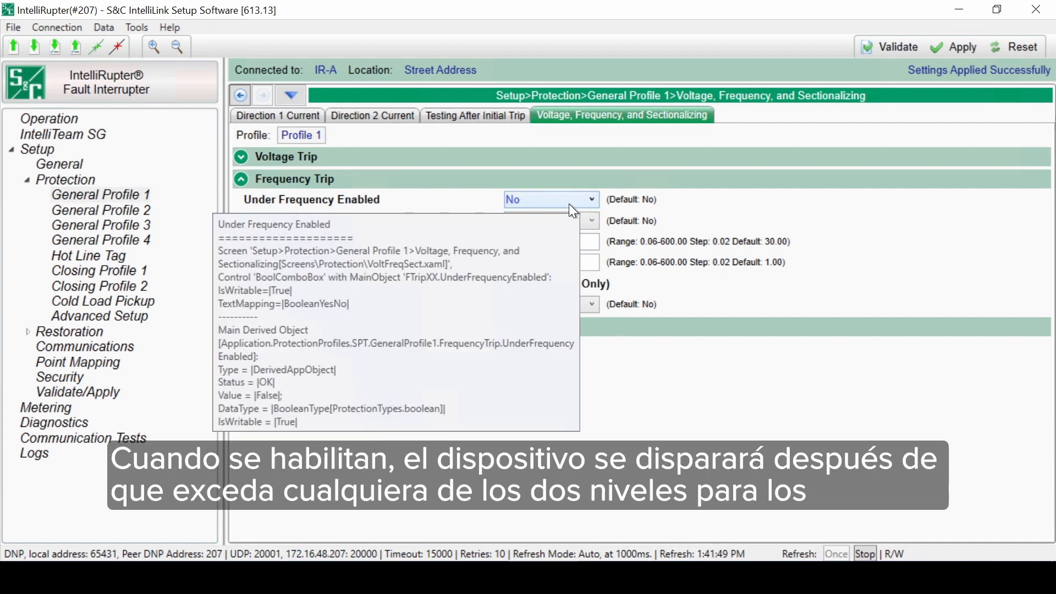
click(557, 220)
click(538, 218)
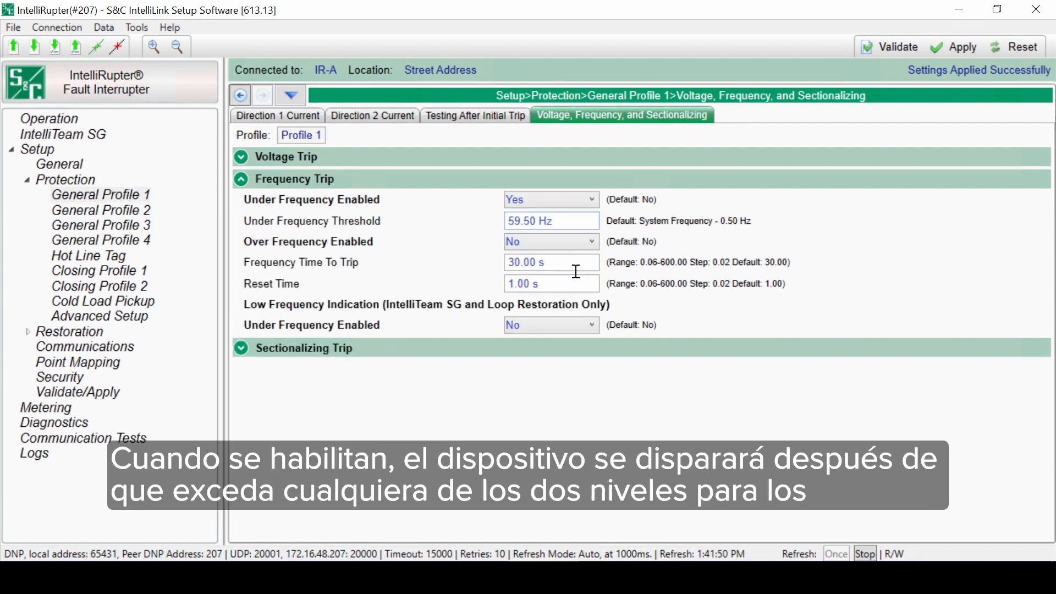
click(572, 244)
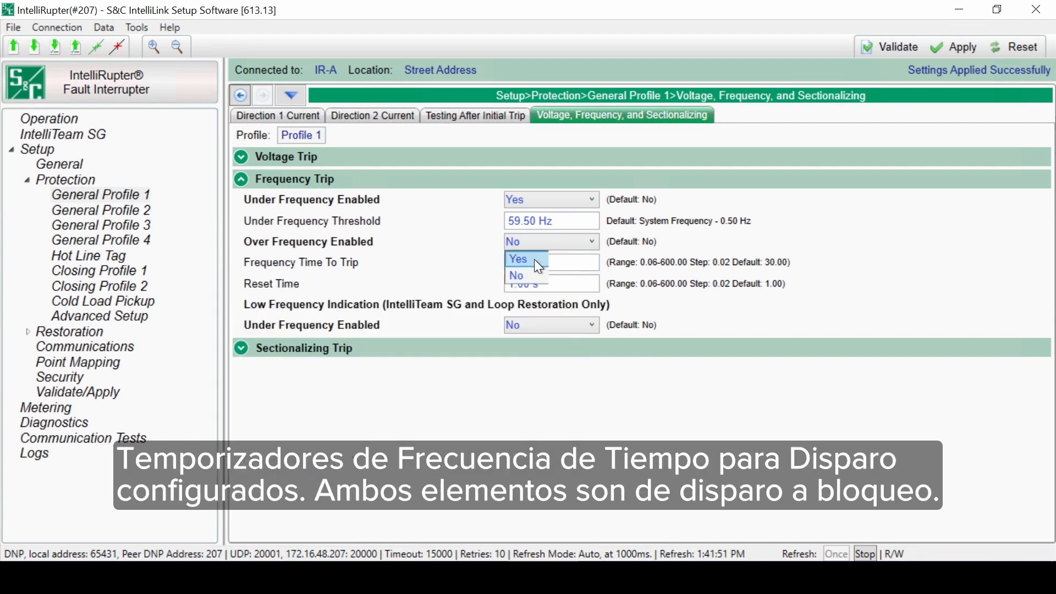
click(539, 267)
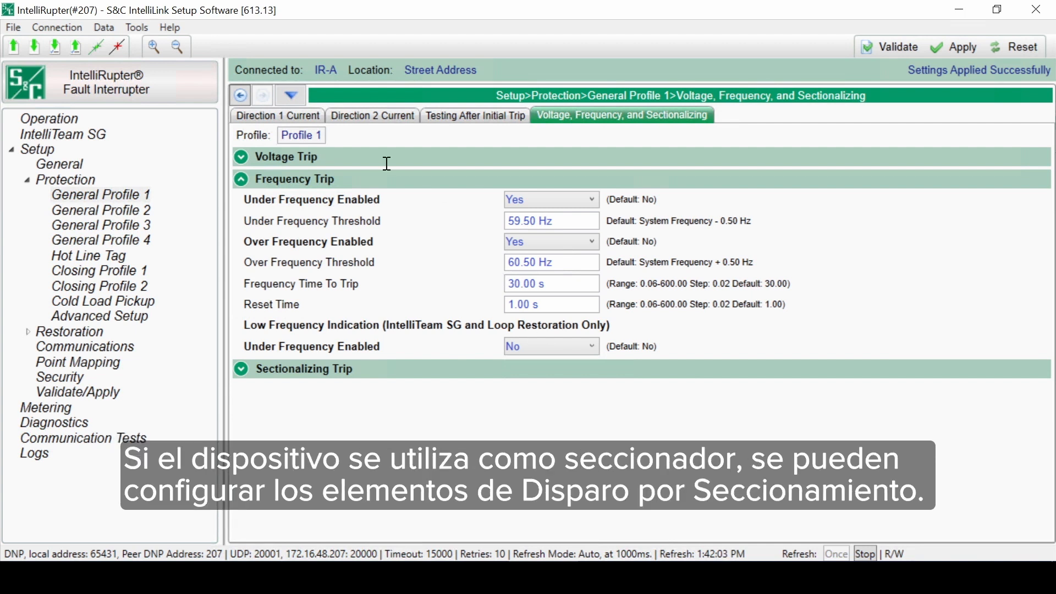
click(243, 180)
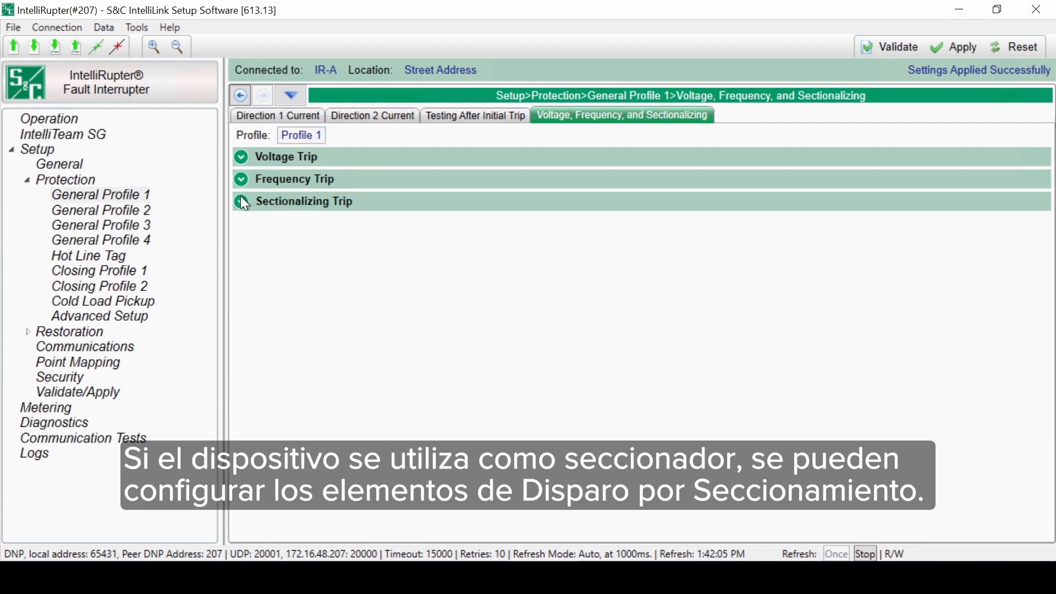
Step: In the Sectionalizing Trip section, set Fault Current Detected - Counts to Trip to Yes
click(242, 202)
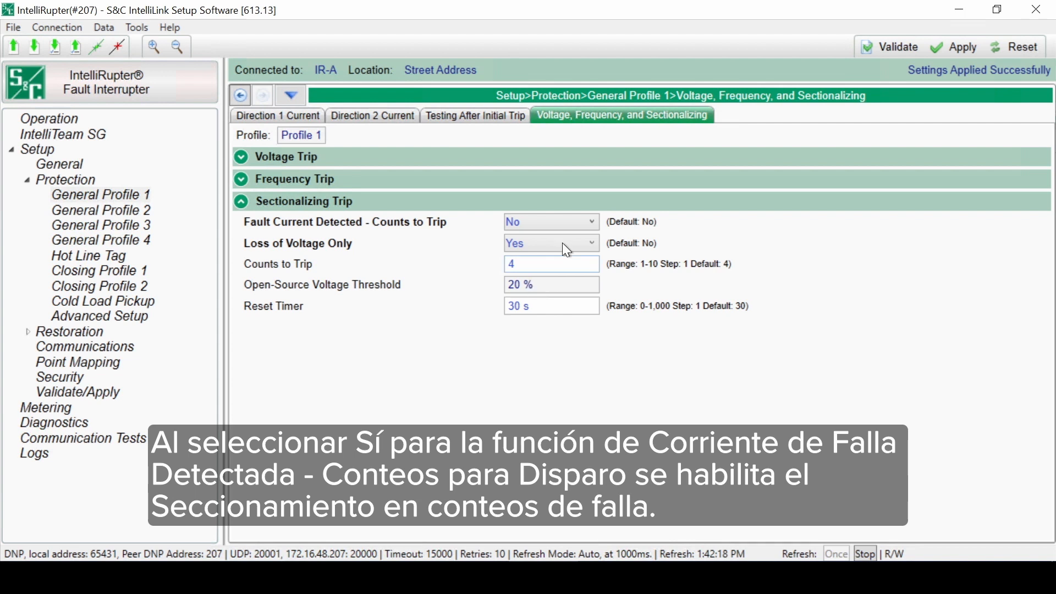
click(586, 217)
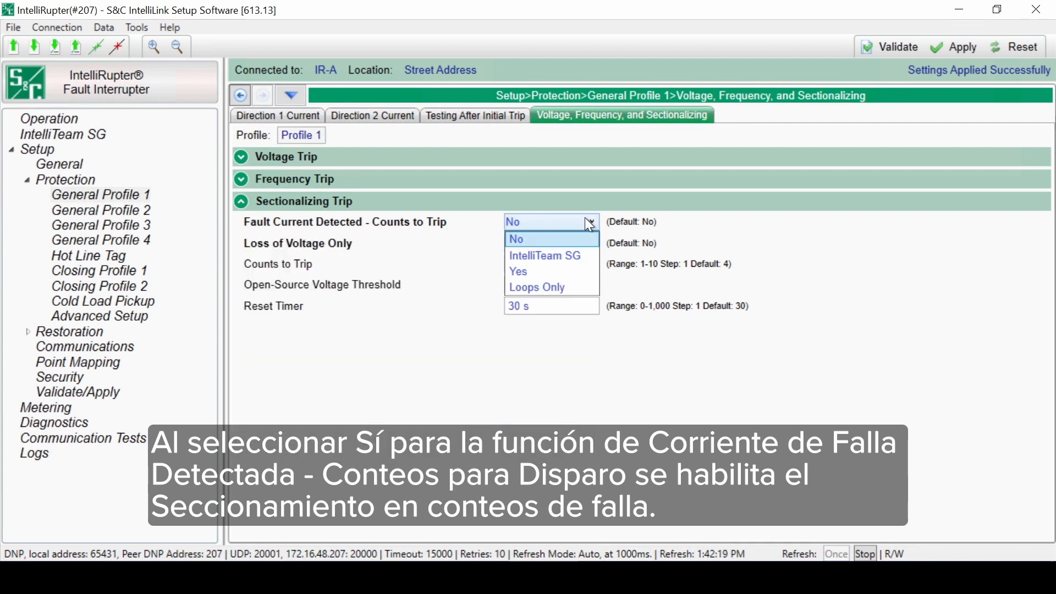
click(550, 275)
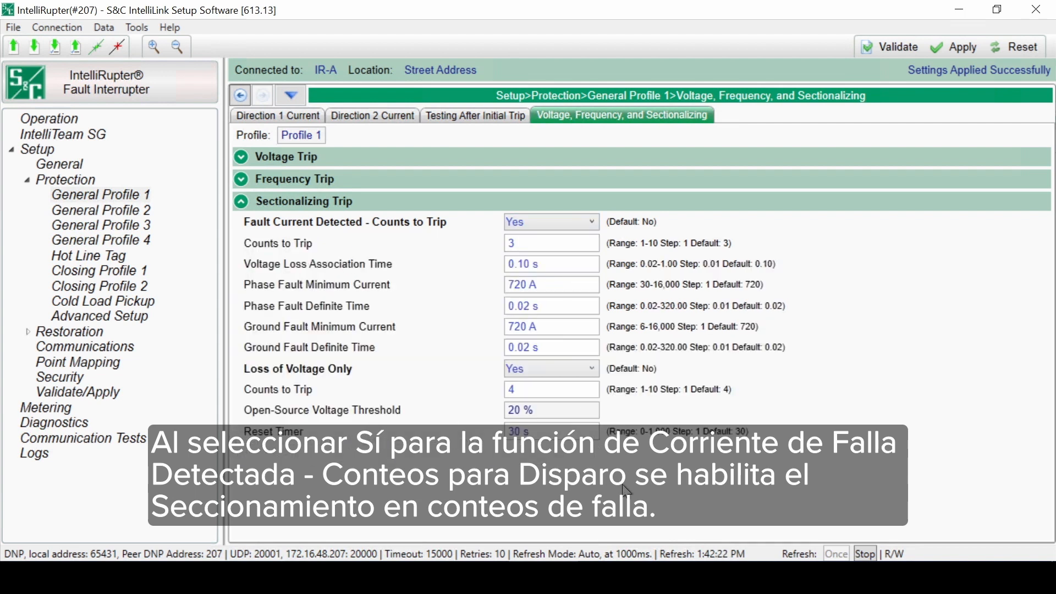